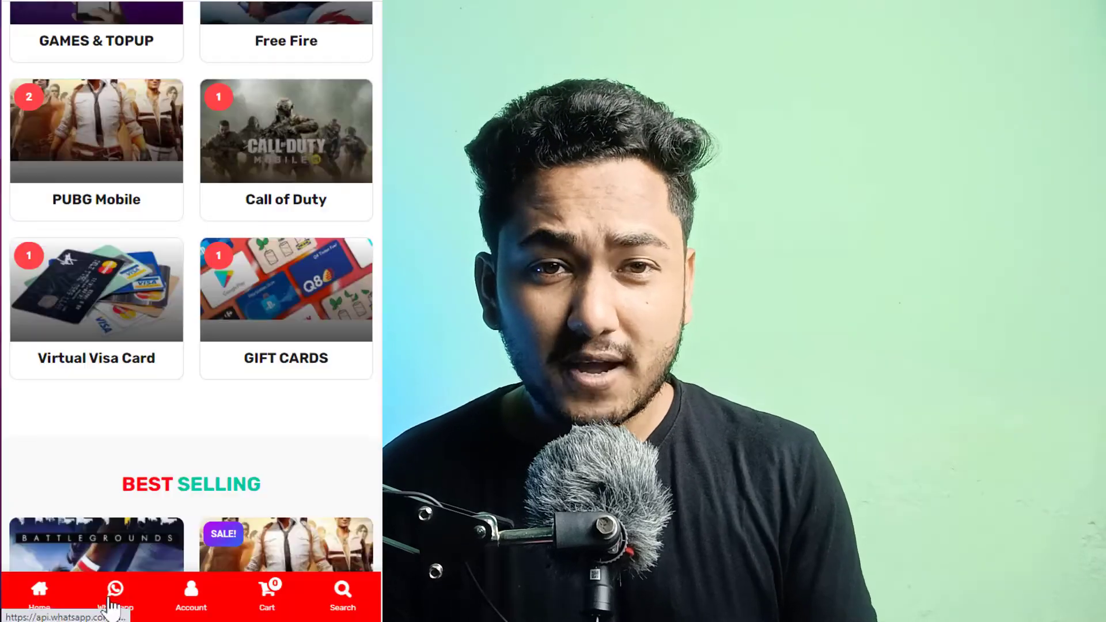
- Scroll down the Tech Trigger store's front page while logged in as admin
scroll(116, 593, "down", 1)
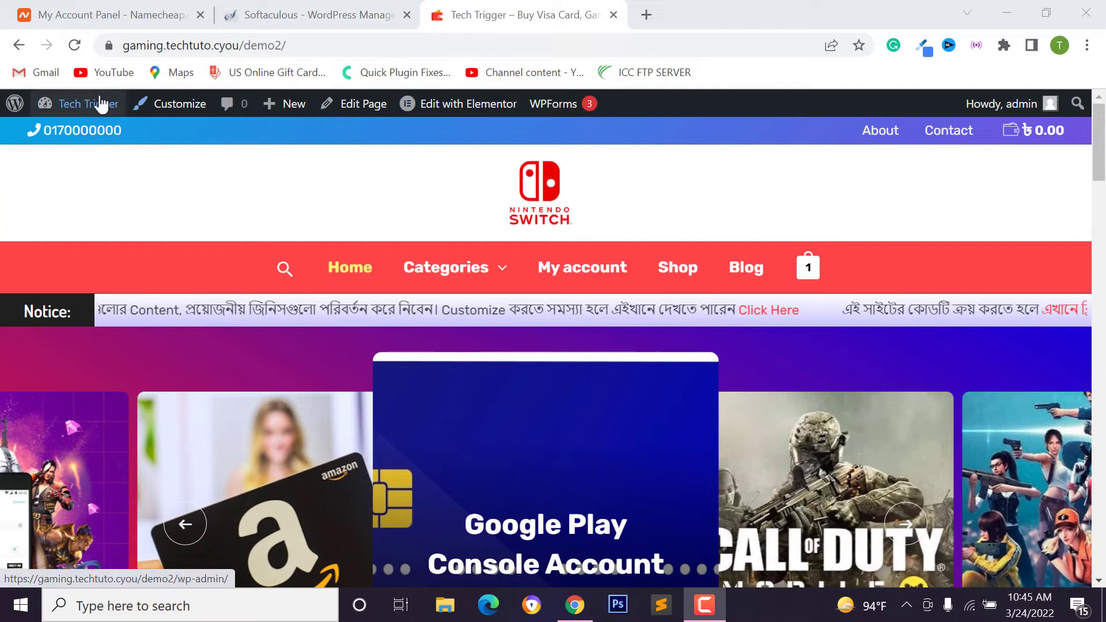
- From the admin dashboard, search plugins for 'wp bottom menu' and install and activate WP Bottom Menu
left_click(64, 132)
scroll(69, 231, "down", 4)
mouse_move(47, 494)
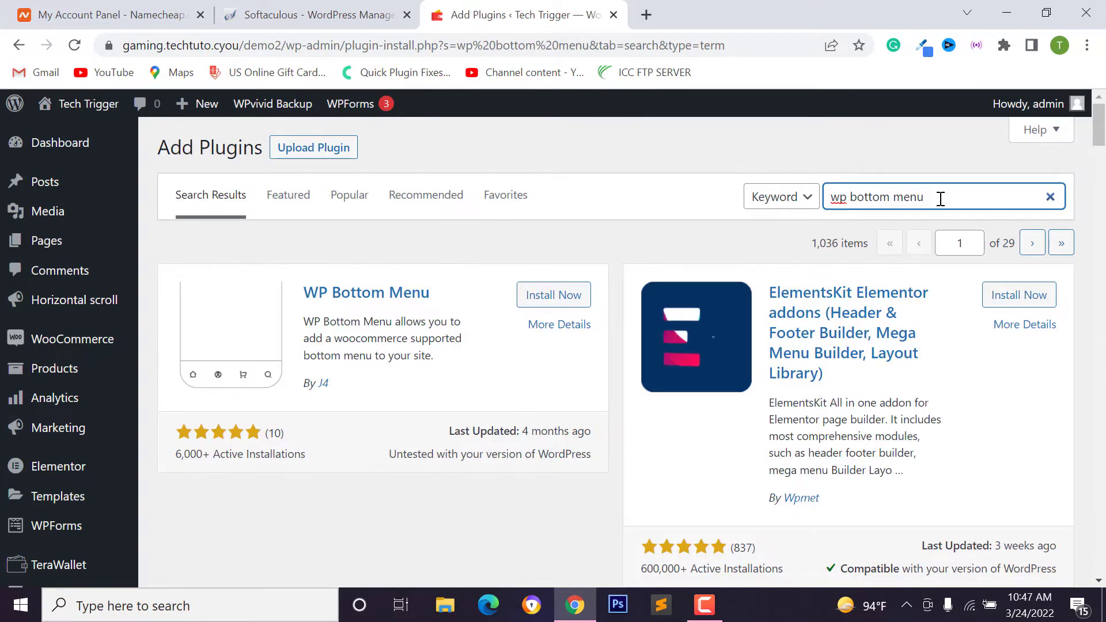
key("Return")
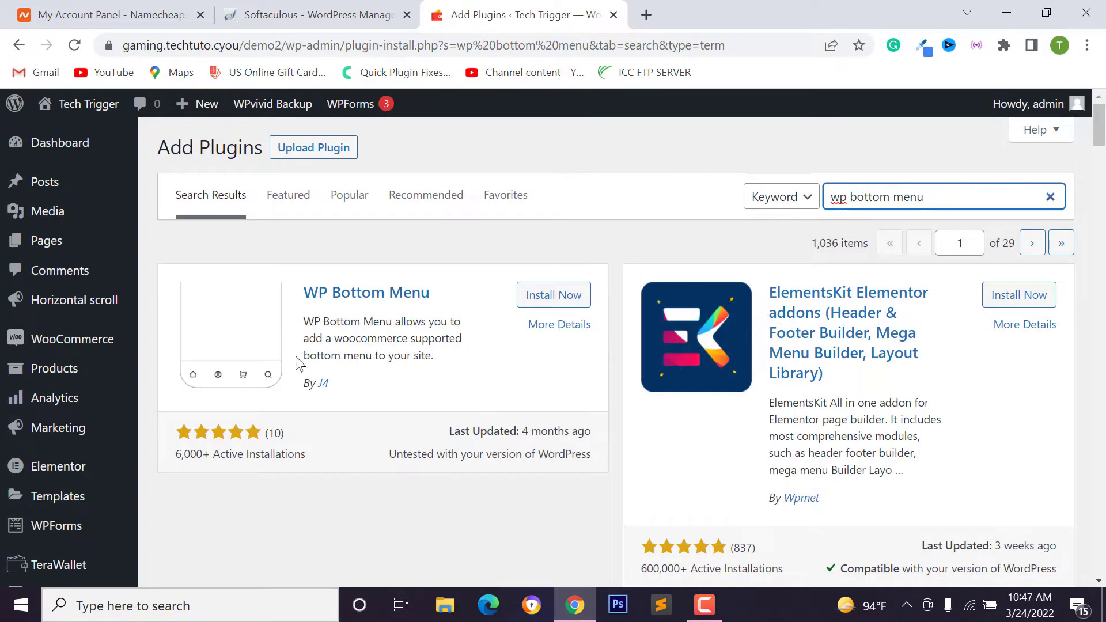
left_click(548, 303)
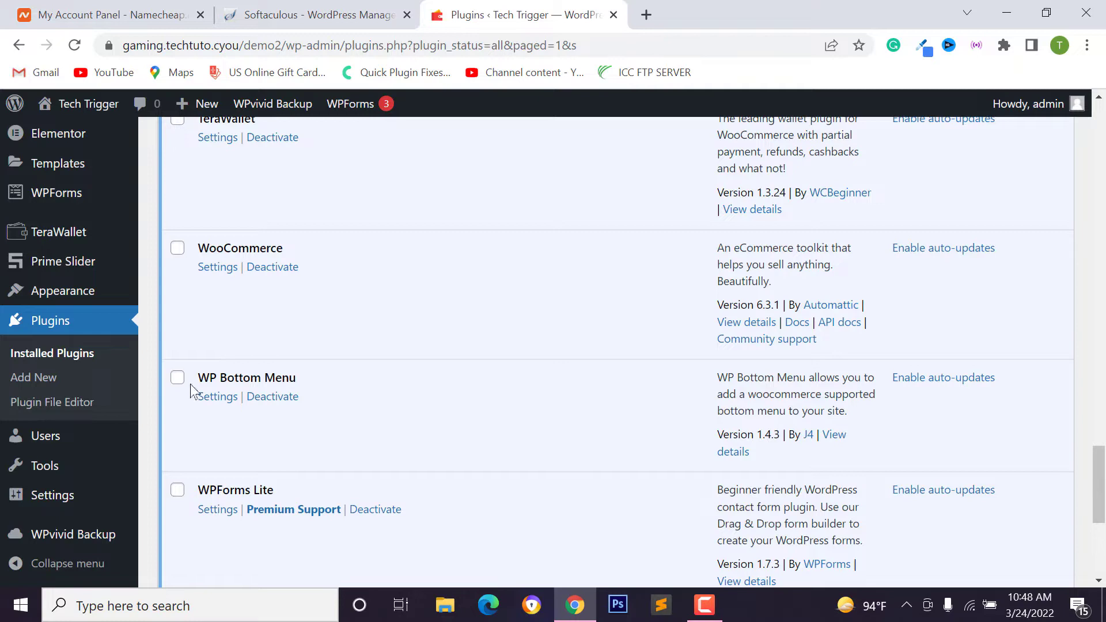
- Open WP Bottom Menu's Customizer settings, keeping FontAwesome (v4.7) as the icon type
left_click(213, 398)
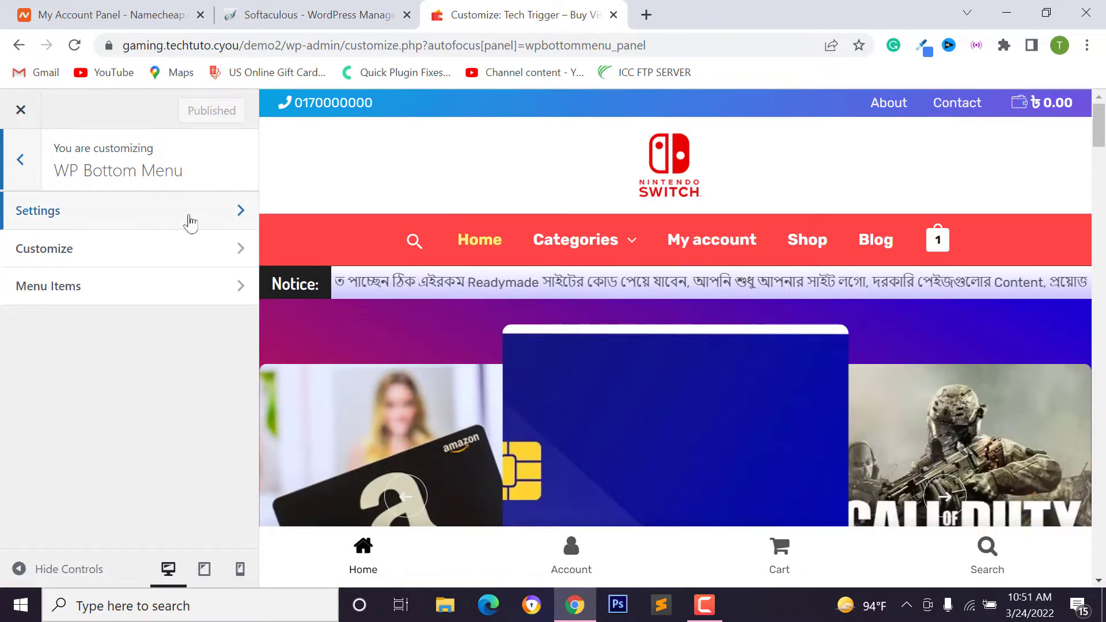
left_click(185, 213)
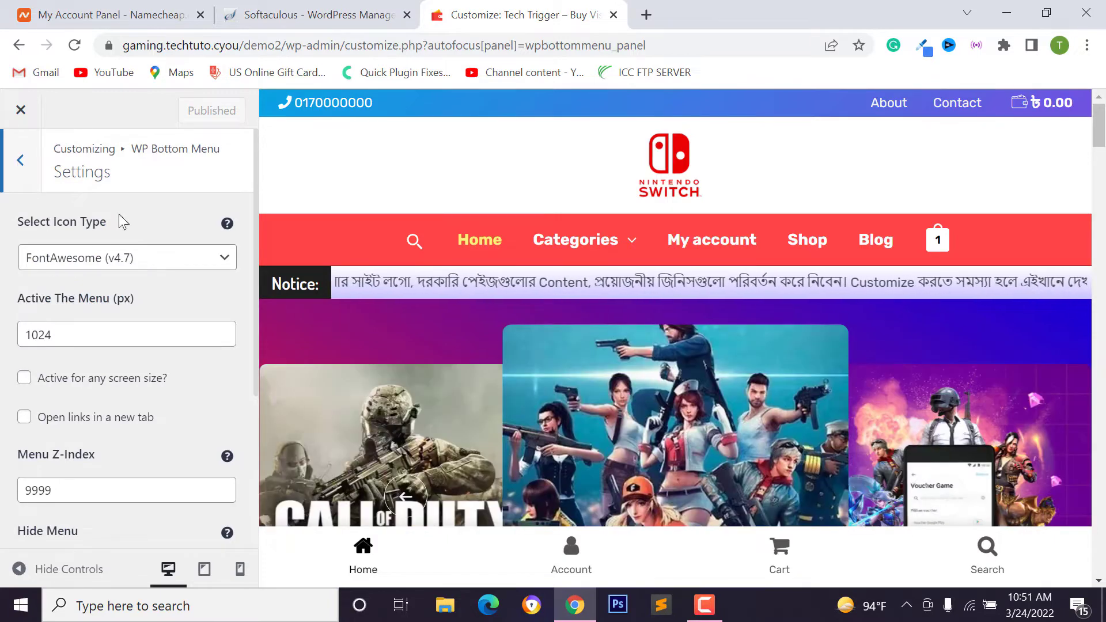
left_click(97, 264)
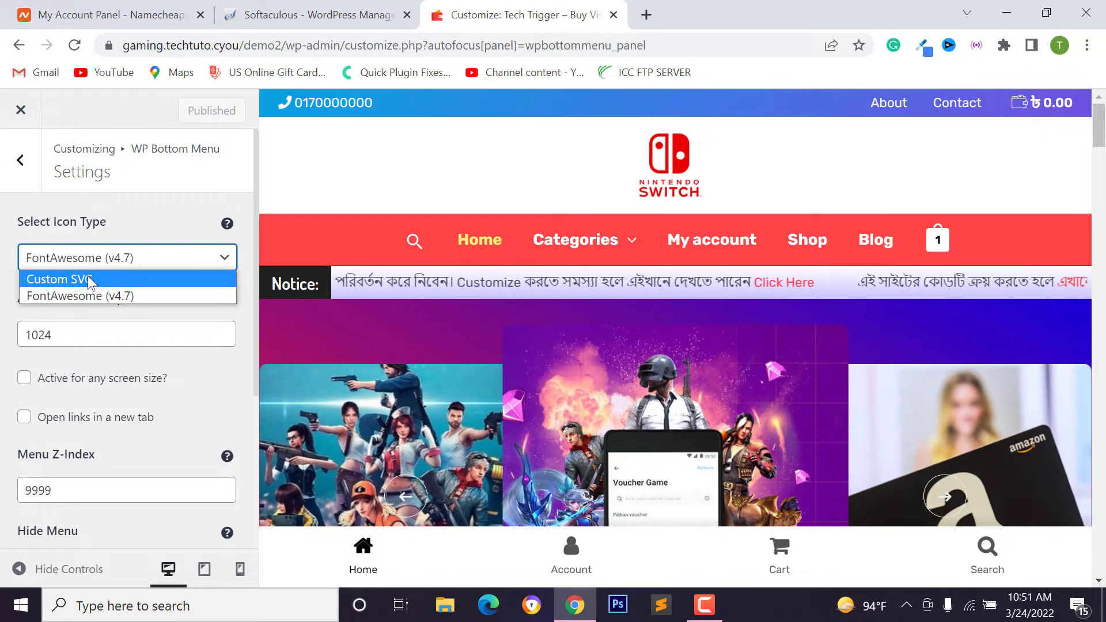
left_click(81, 297)
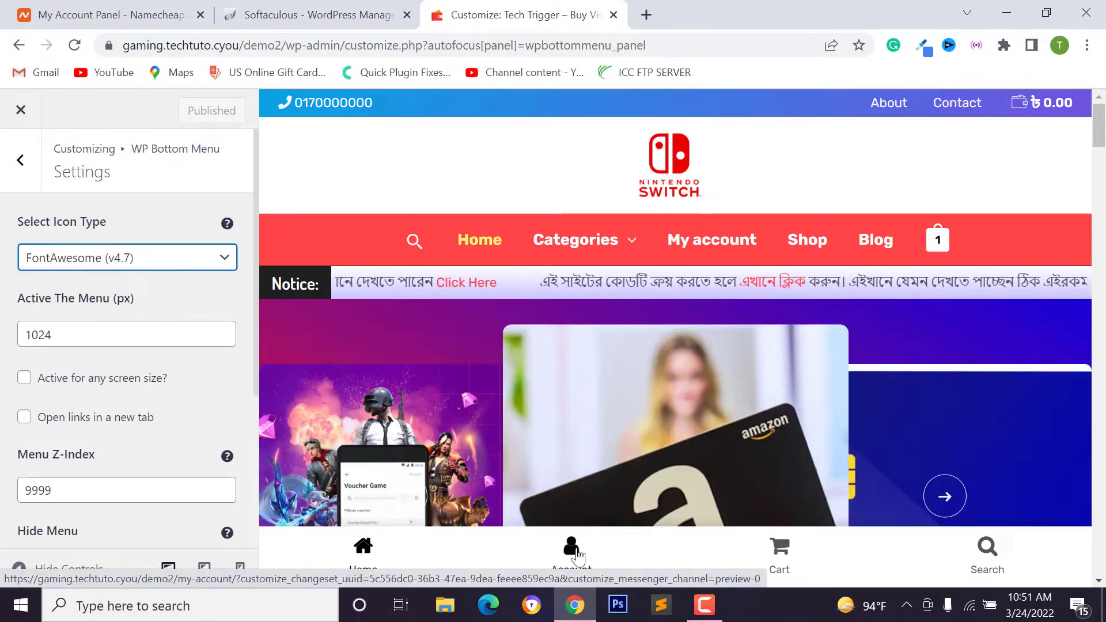
scroll(78, 346, "down", 1)
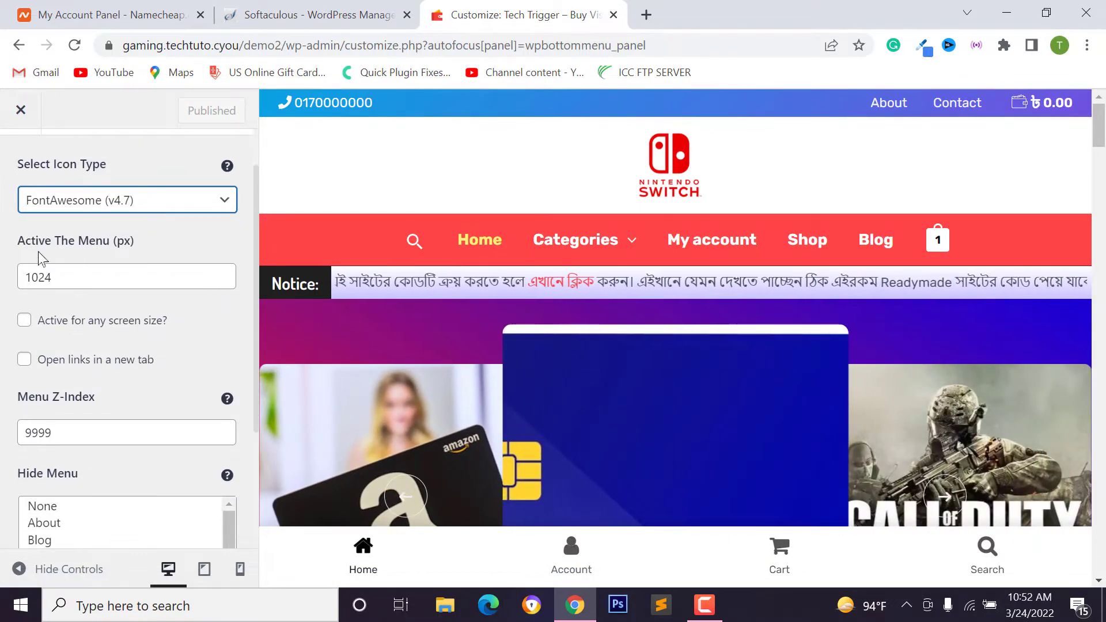
left_click(64, 271)
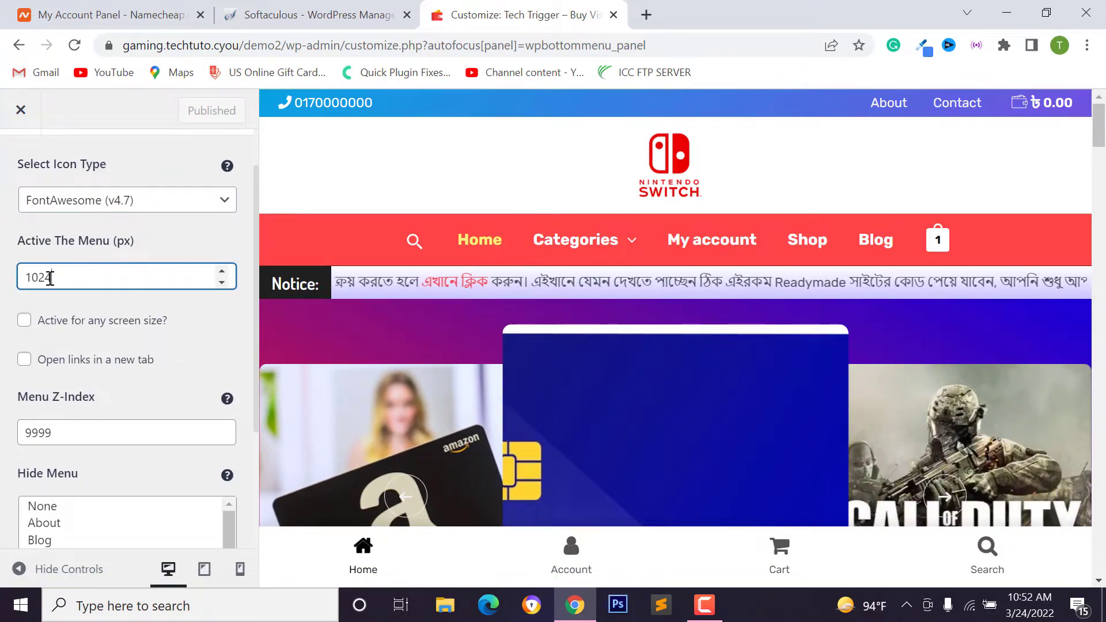
- Search Google for 'bootstrap grid' in a new browser tab
left_click(646, 15)
type("boots")
key("Return")
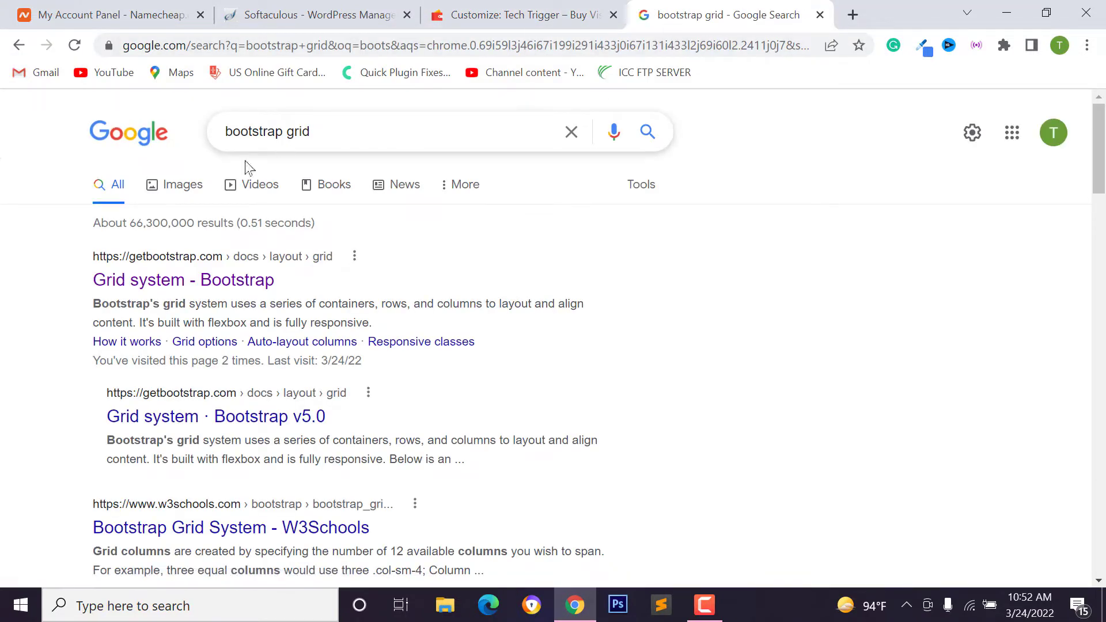
- Find the ≥576px small-device breakpoint in Bootstrap's Grid system docs, then return to the Customizer
left_click(183, 280)
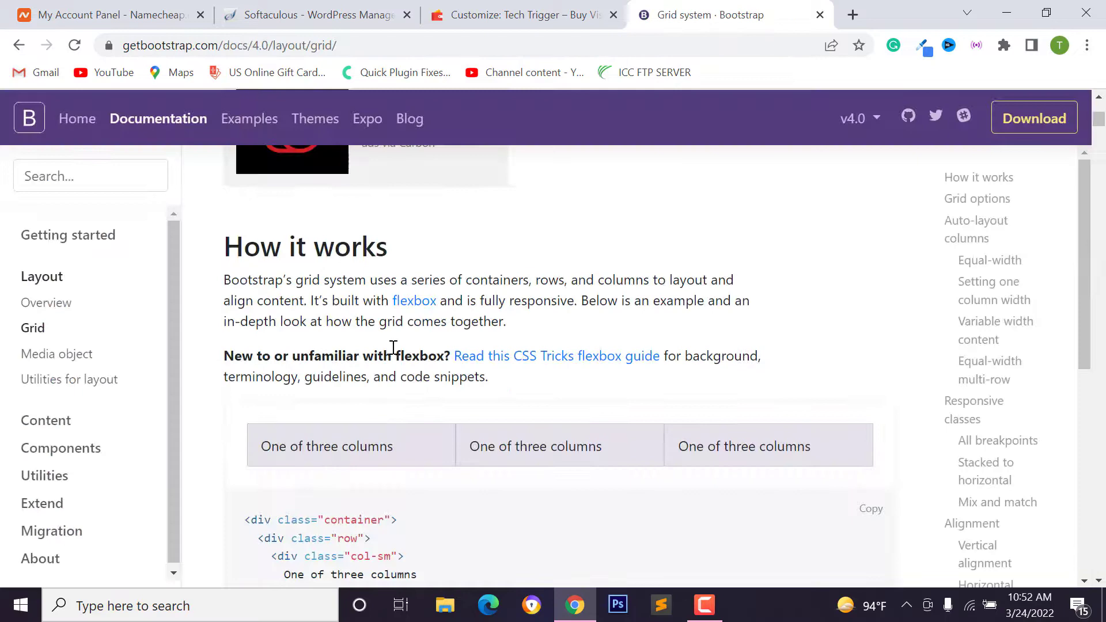
scroll(395, 361, "down", 6)
scroll(396, 366, "down", 12)
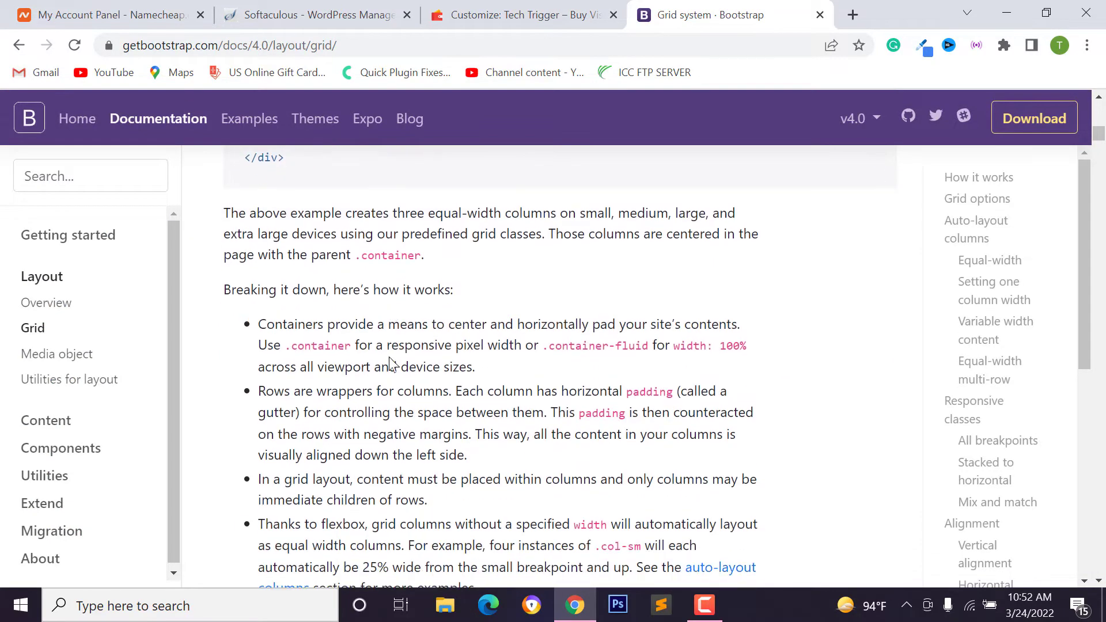
left_click_drag(227, 205, 371, 206)
scroll(490, 262, "down", 2)
left_click_drag(447, 258, 492, 262)
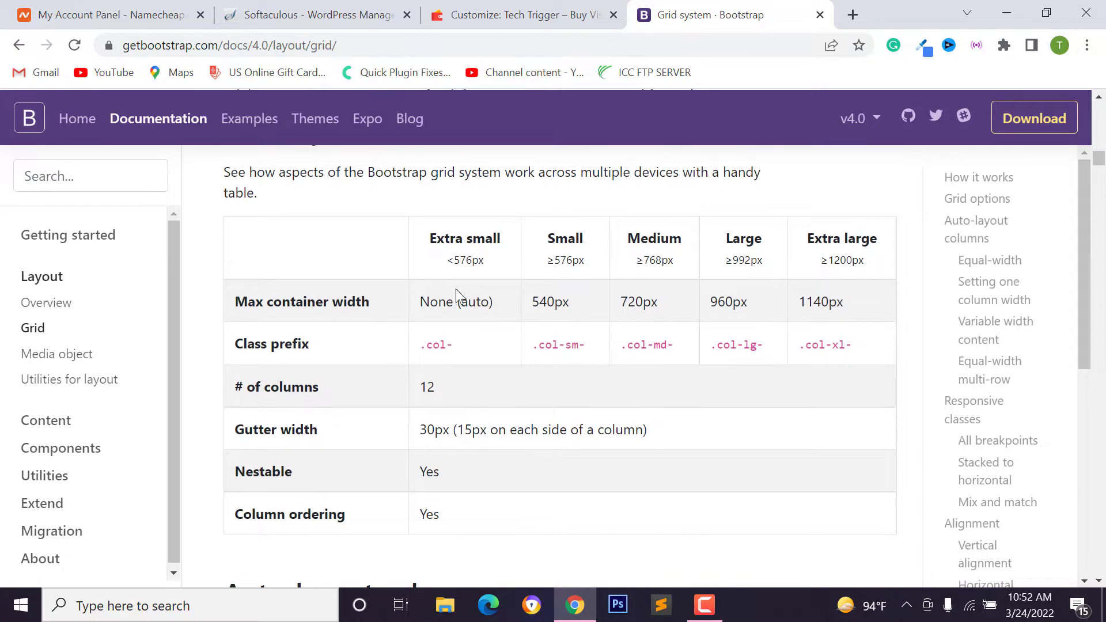
scroll(667, 311, "up", 1)
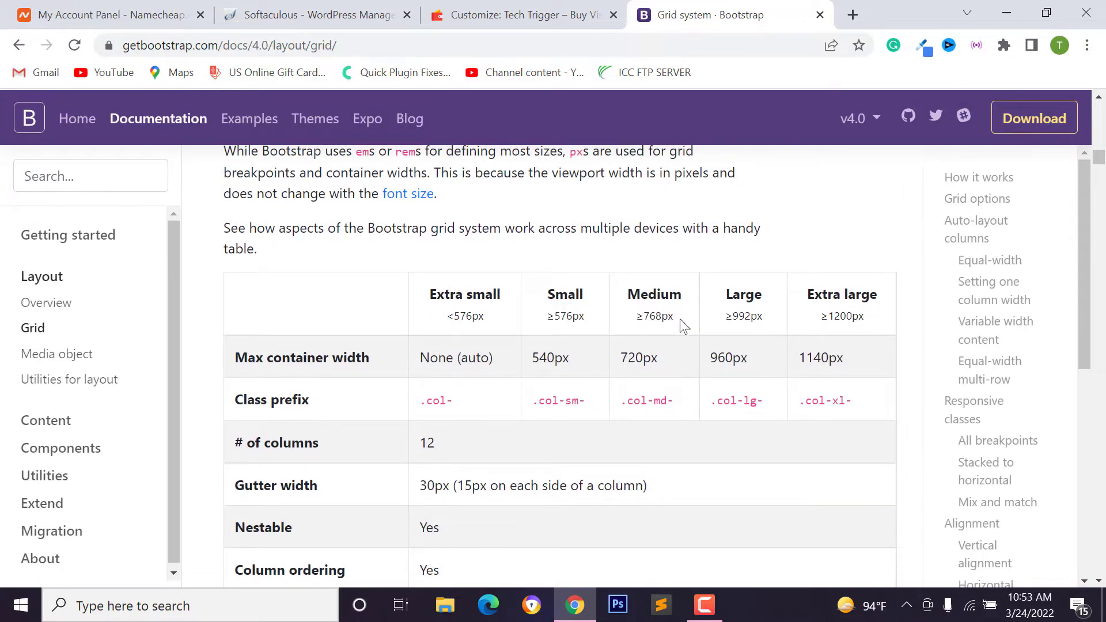
left_click_drag(554, 316, 578, 318)
key("ctrl+shift+Tab")
- Change the bottom menu's activation width from 1024 to 576 px
double_click(77, 279)
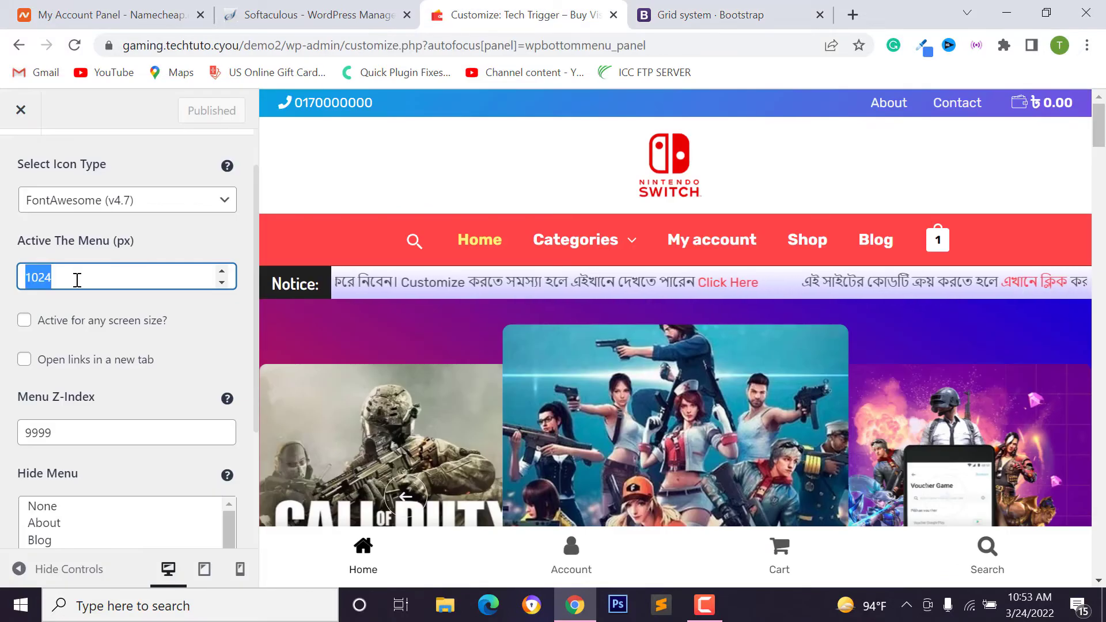
type("576")
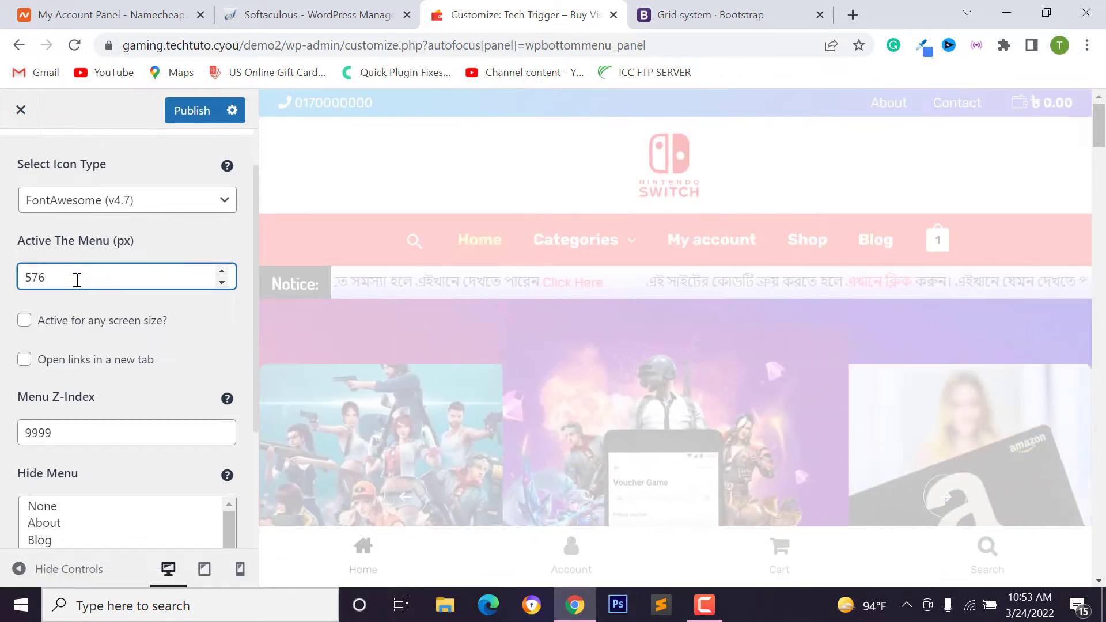
scroll(141, 437, "down", 1)
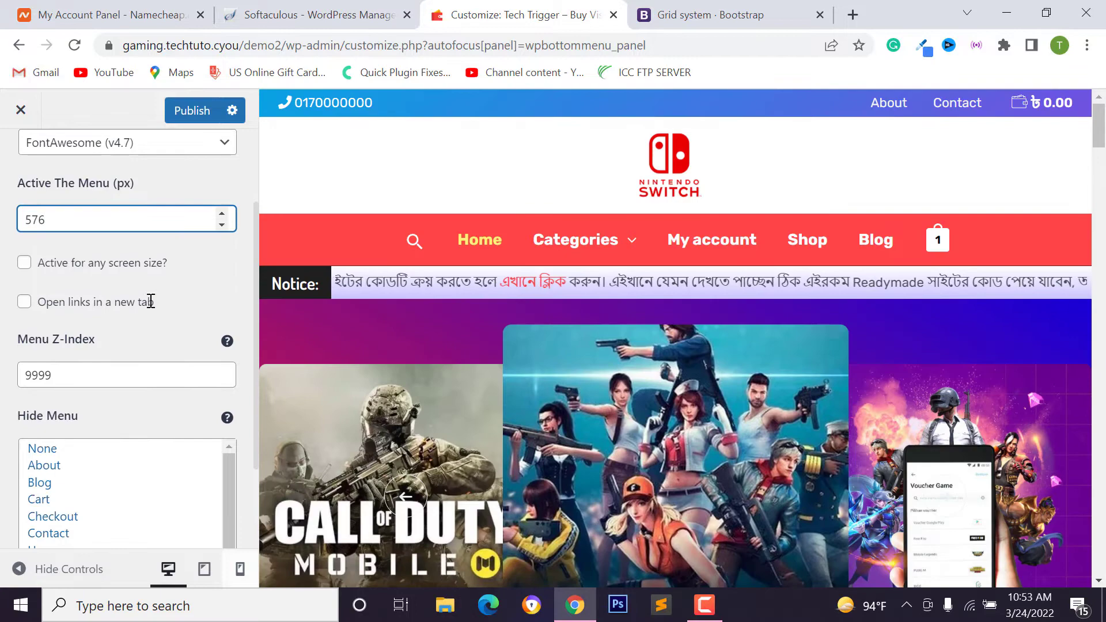
scroll(222, 444, "up", 2)
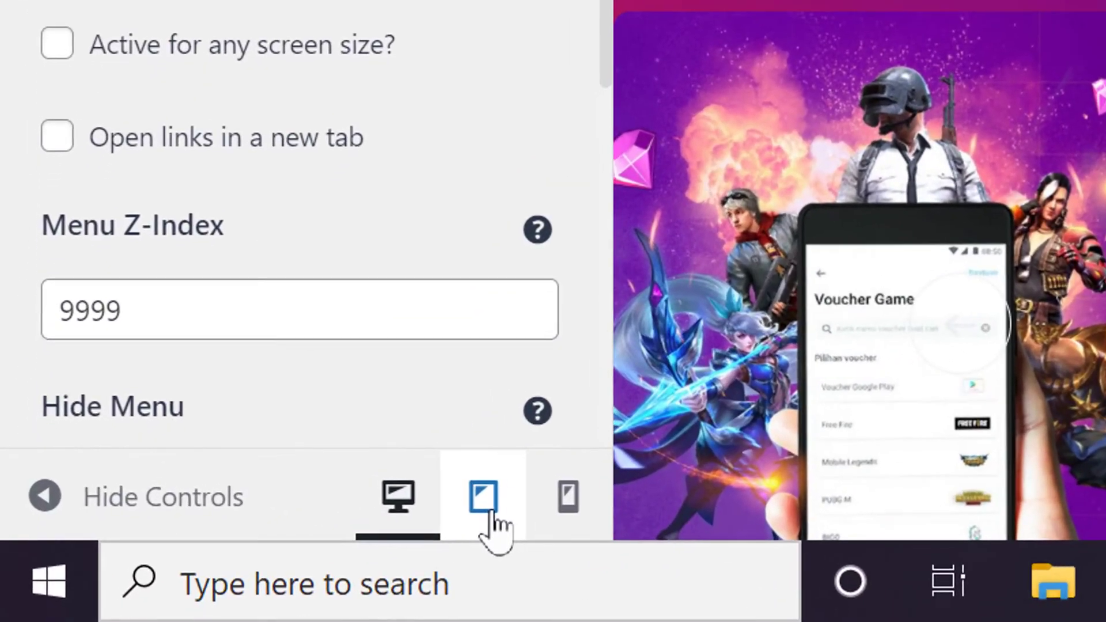
- Preview the site at tablet, mobile and desktop widths, then go back to the section list
left_click(484, 498)
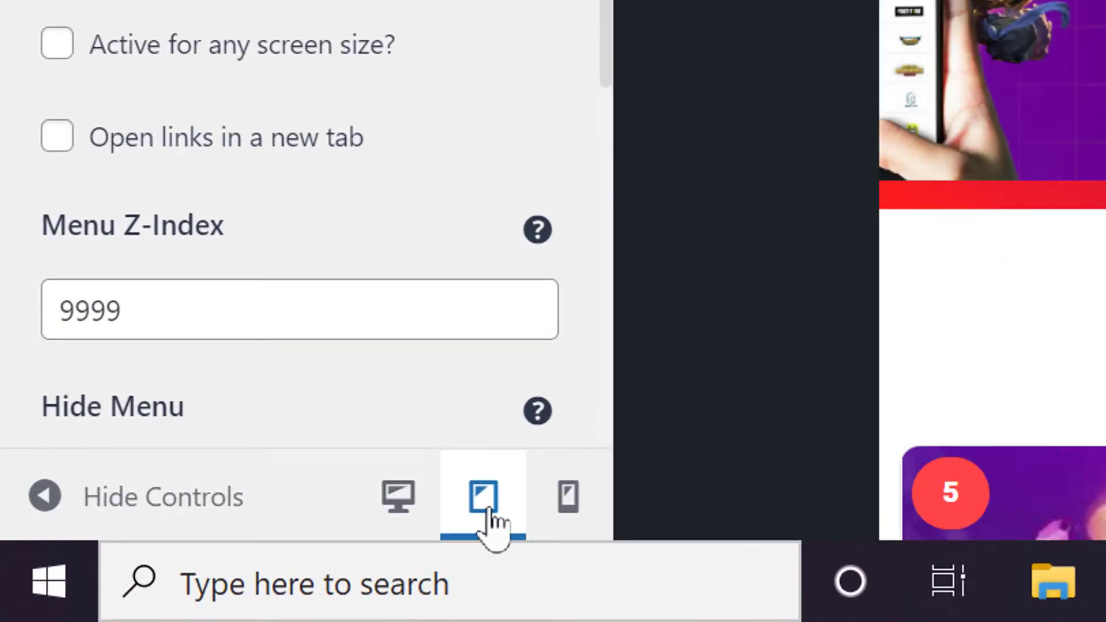
left_click(567, 507)
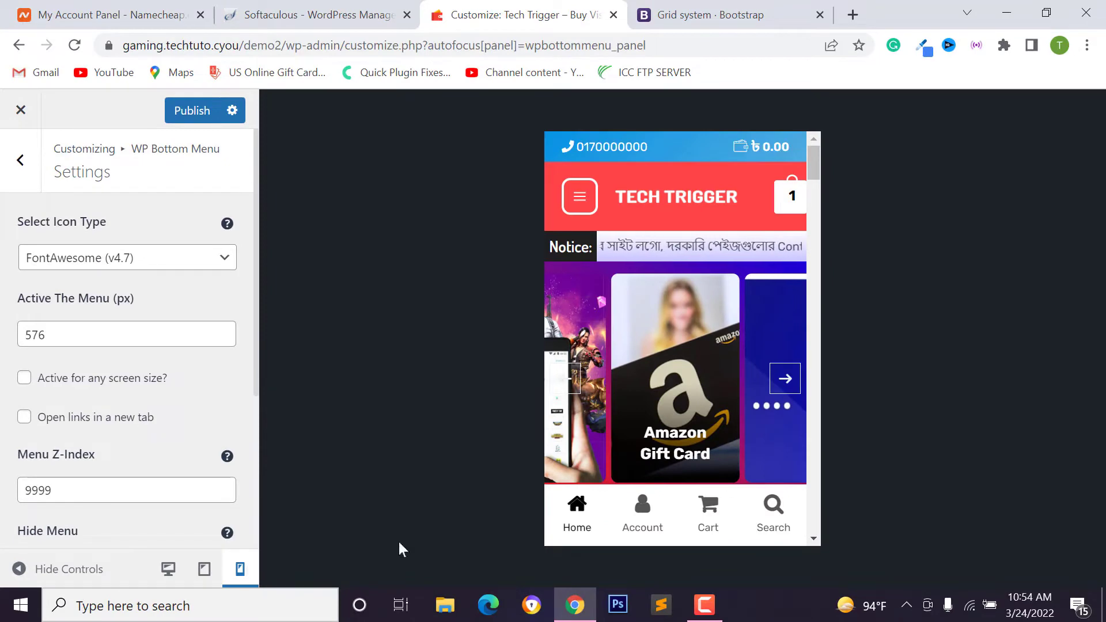
left_click(169, 569)
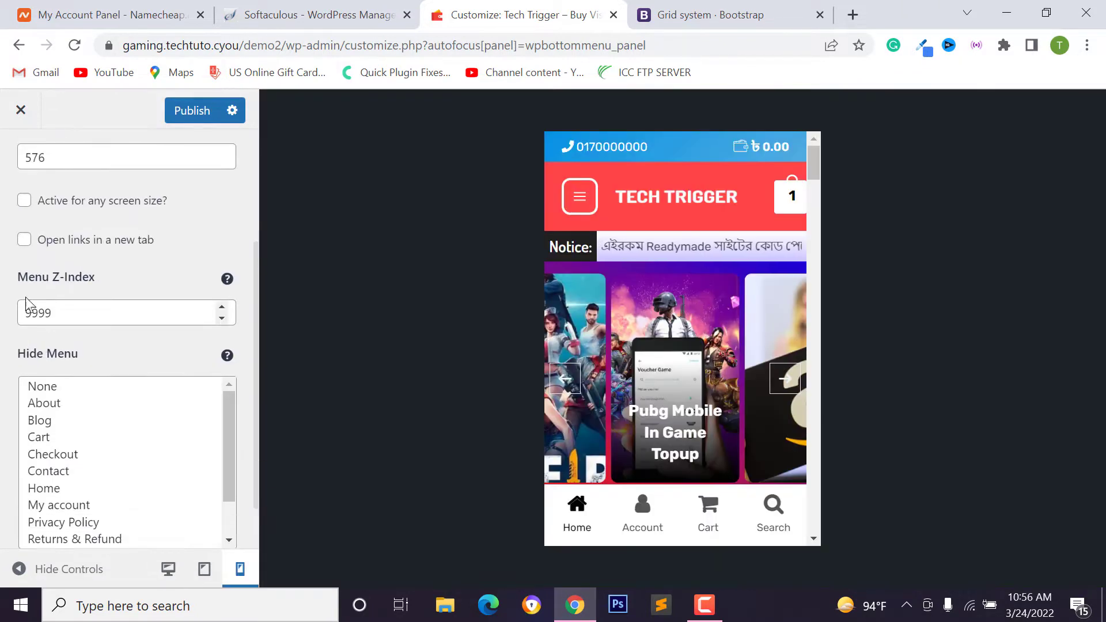
scroll(77, 257, "down", 1)
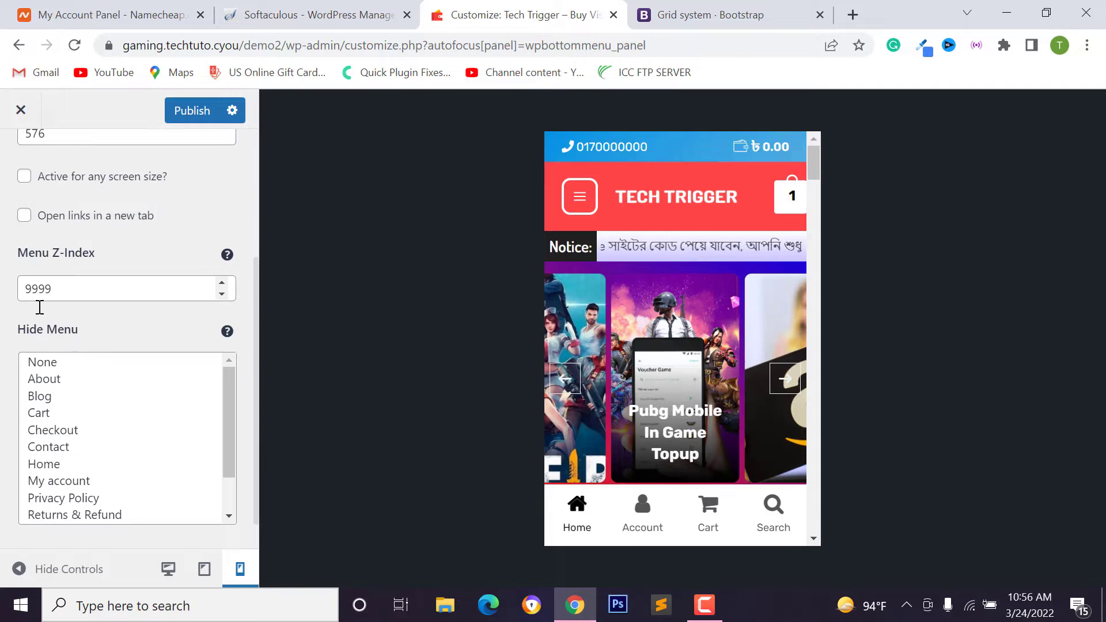
scroll(40, 307, "up", 4)
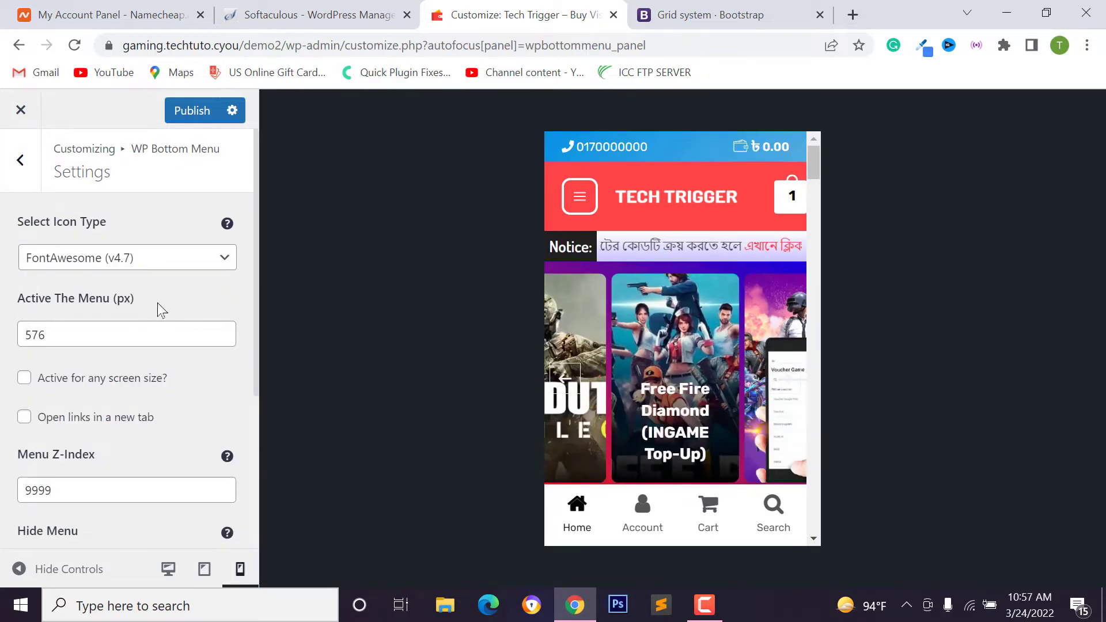
left_click(22, 161)
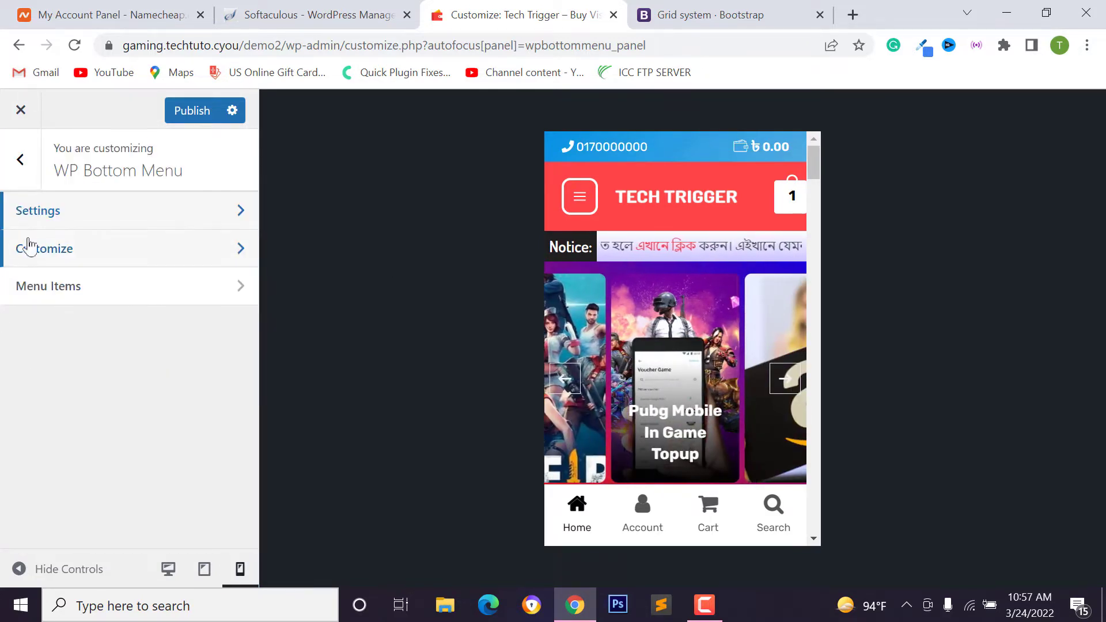
- In Customize, set the menu font size to 10 and the icon size to 22
left_click(58, 263)
scroll(56, 205, "down", 1)
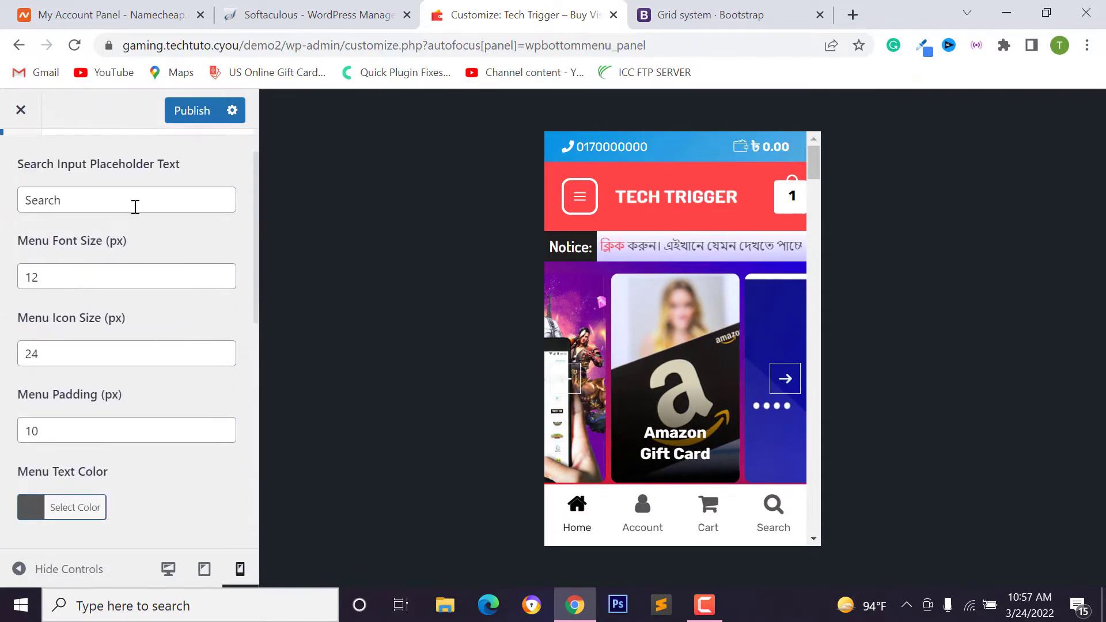
left_click_drag(113, 203, 3, 210)
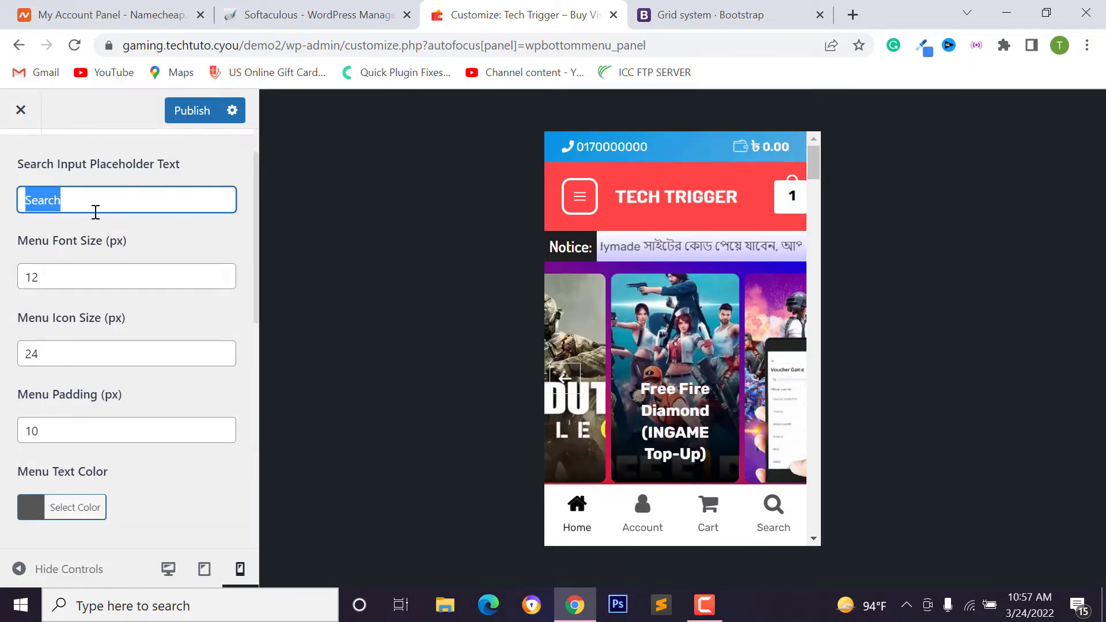
left_click(14, 244)
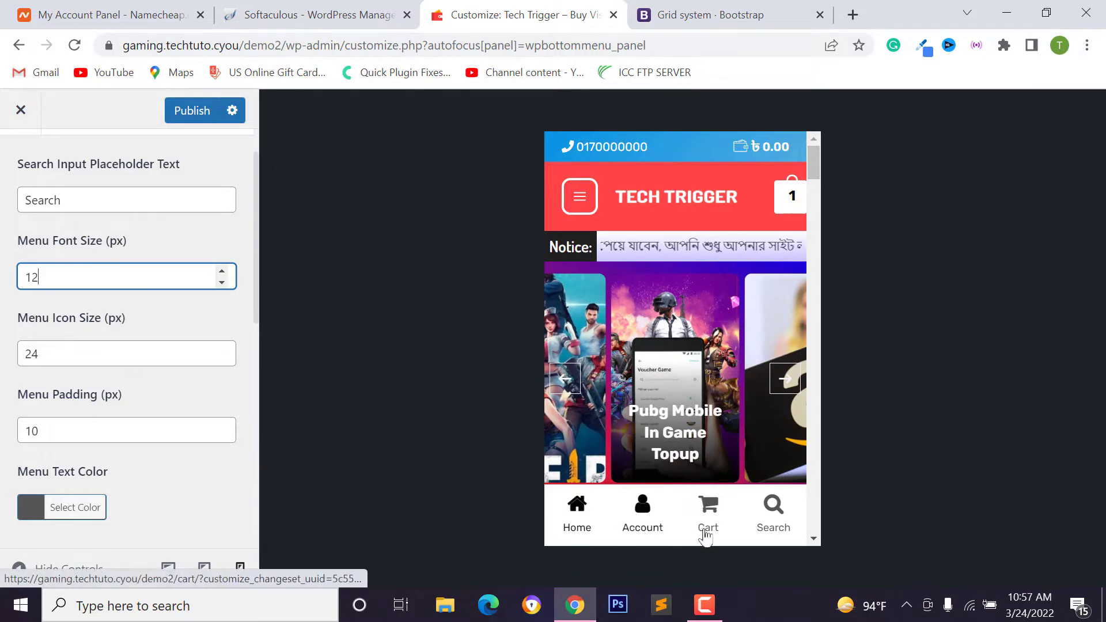
key("BackSpace")
type("0")
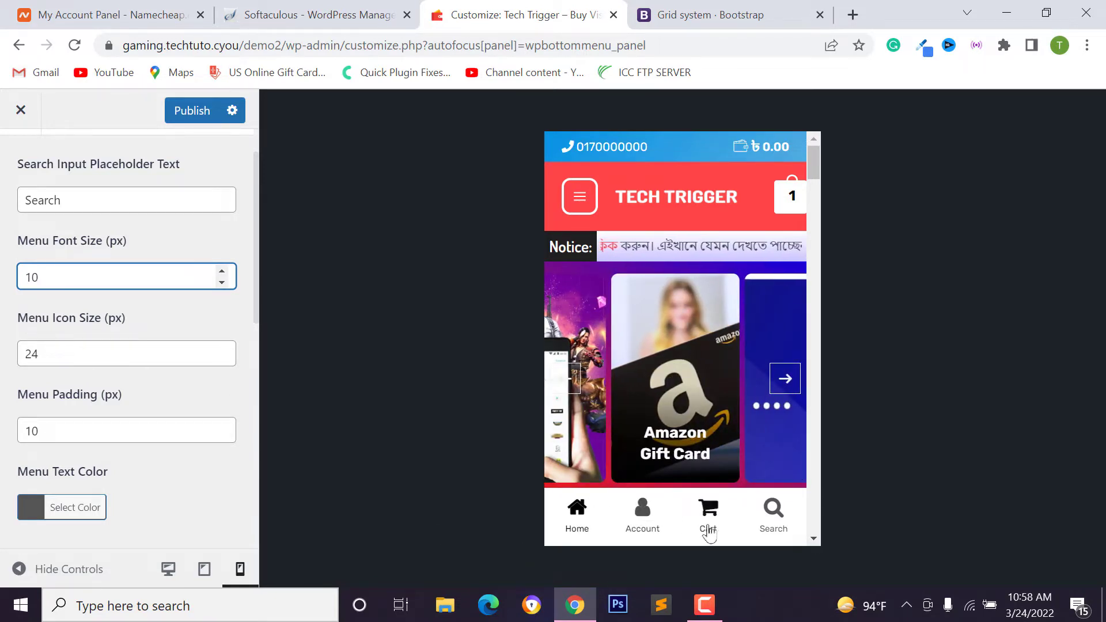
left_click(73, 357)
scroll(60, 357, "down", 2)
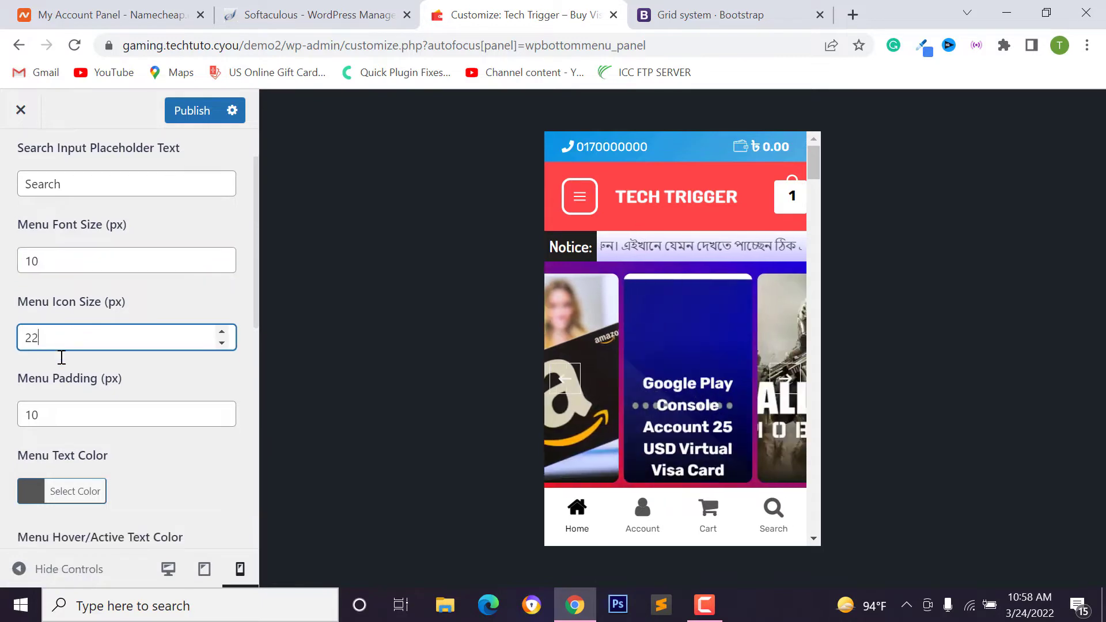
scroll(129, 383, "down", 3)
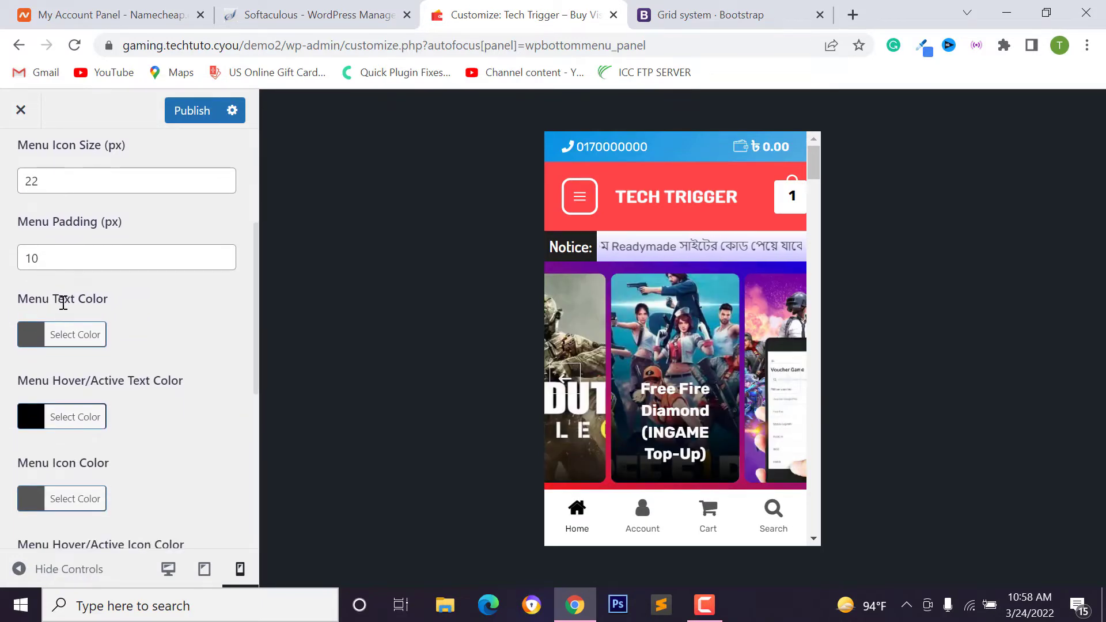
- Make the menu text white and the menu background red
left_click(32, 337)
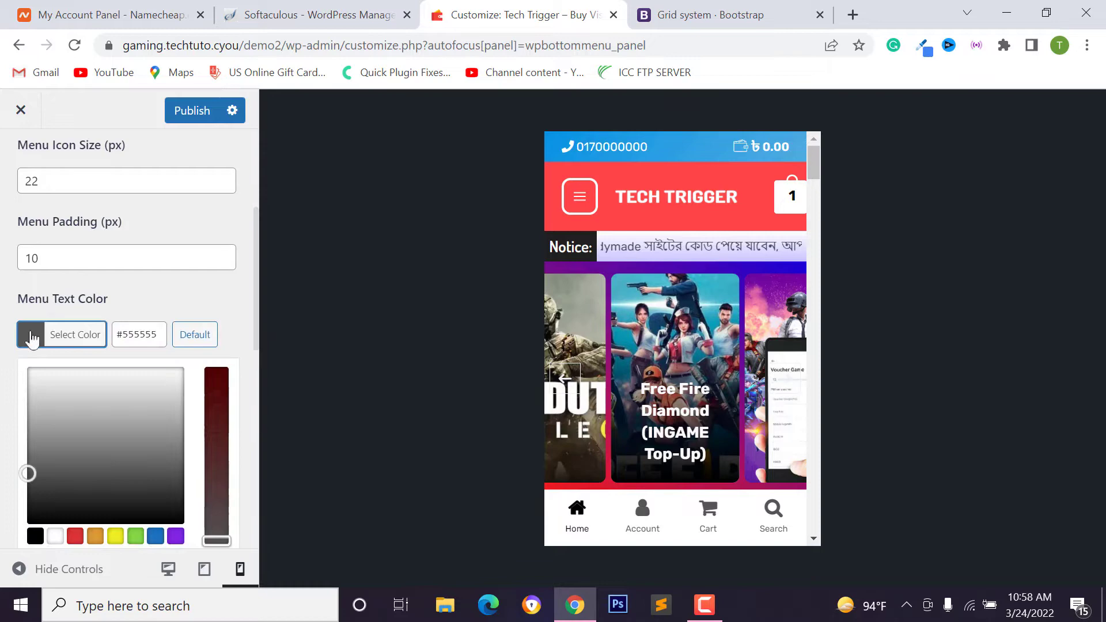
left_click(54, 537)
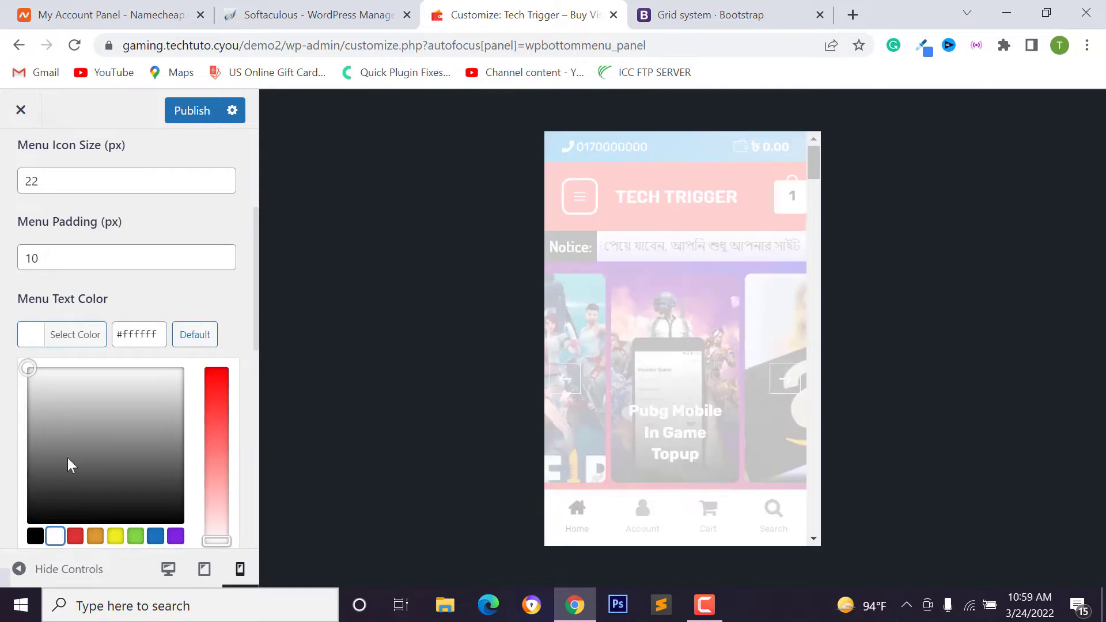
left_click(52, 311)
scroll(127, 346, "down", 4)
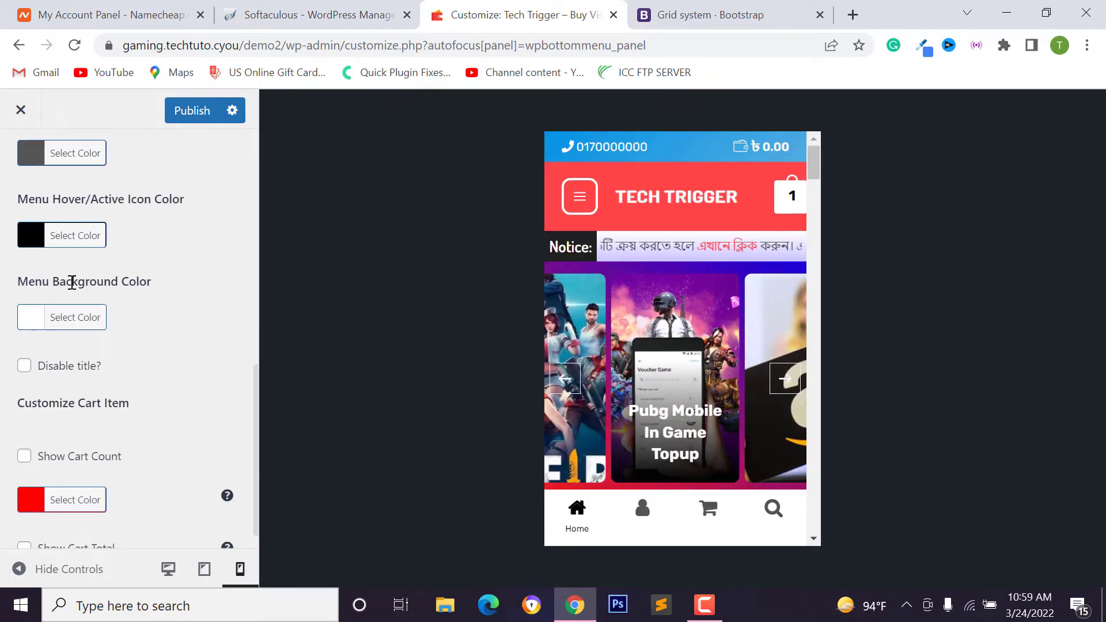
scroll(69, 230, "up", 1)
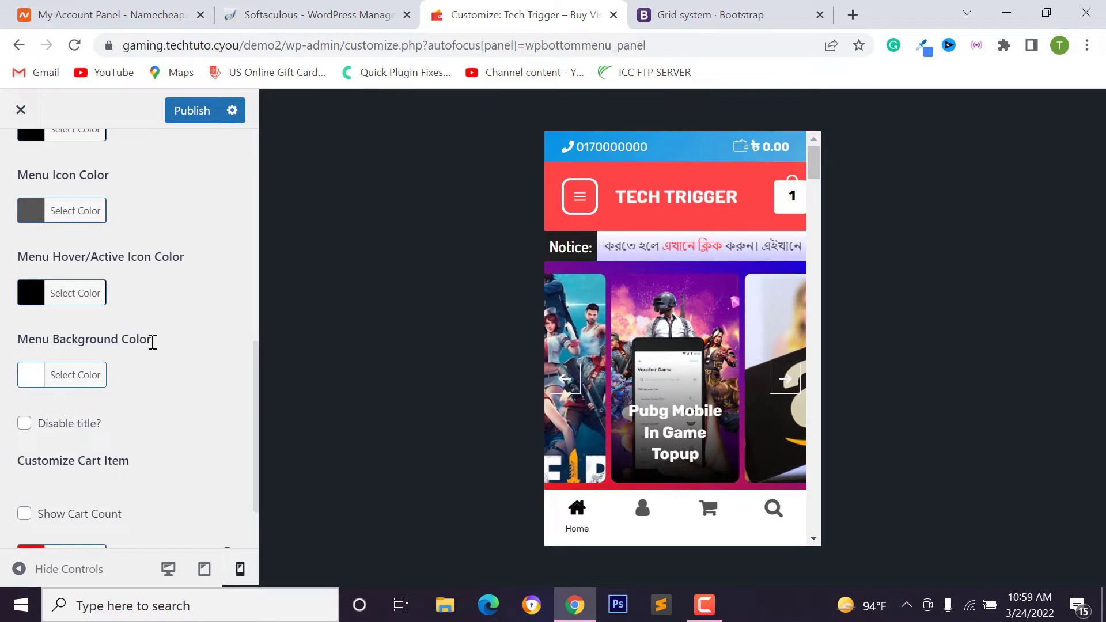
left_click(34, 376)
scroll(79, 461, "down", 2)
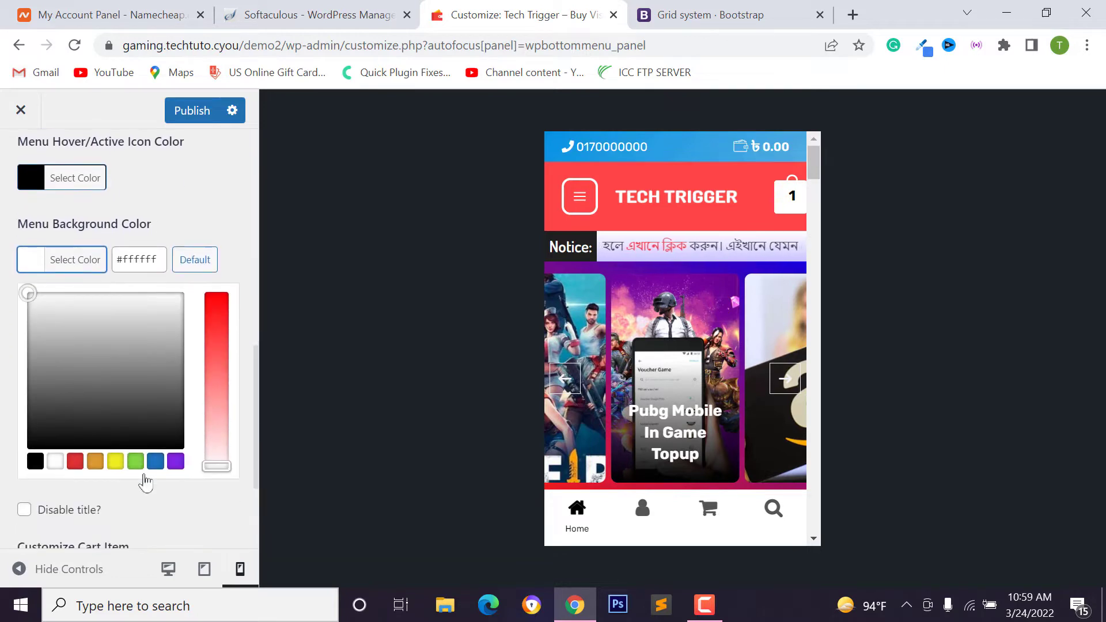
left_click_drag(205, 353, 216, 295)
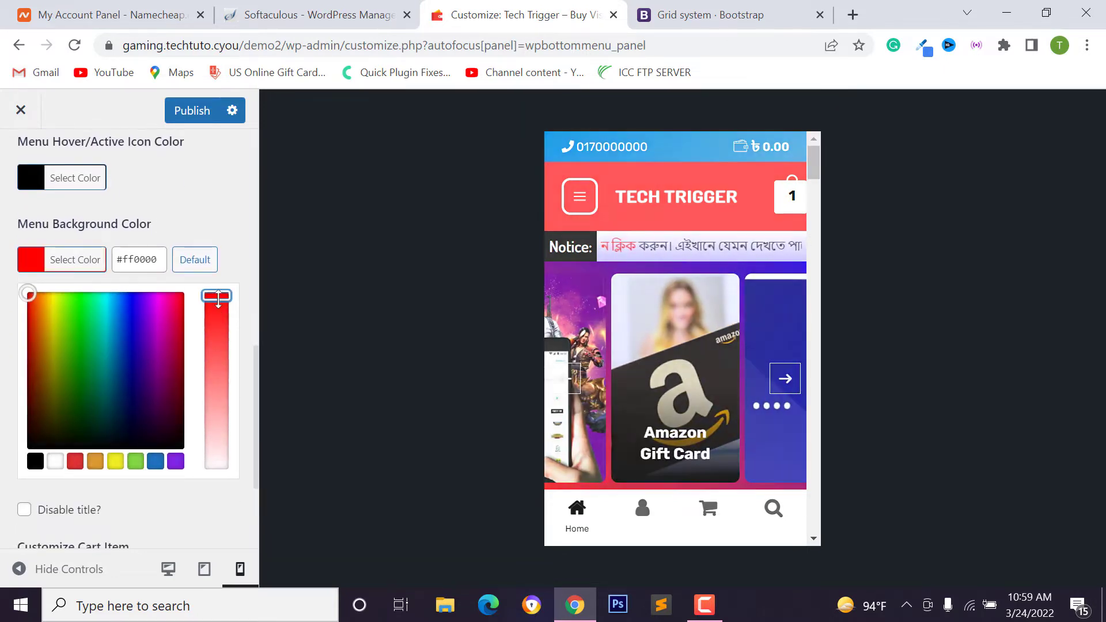
left_click(40, 271)
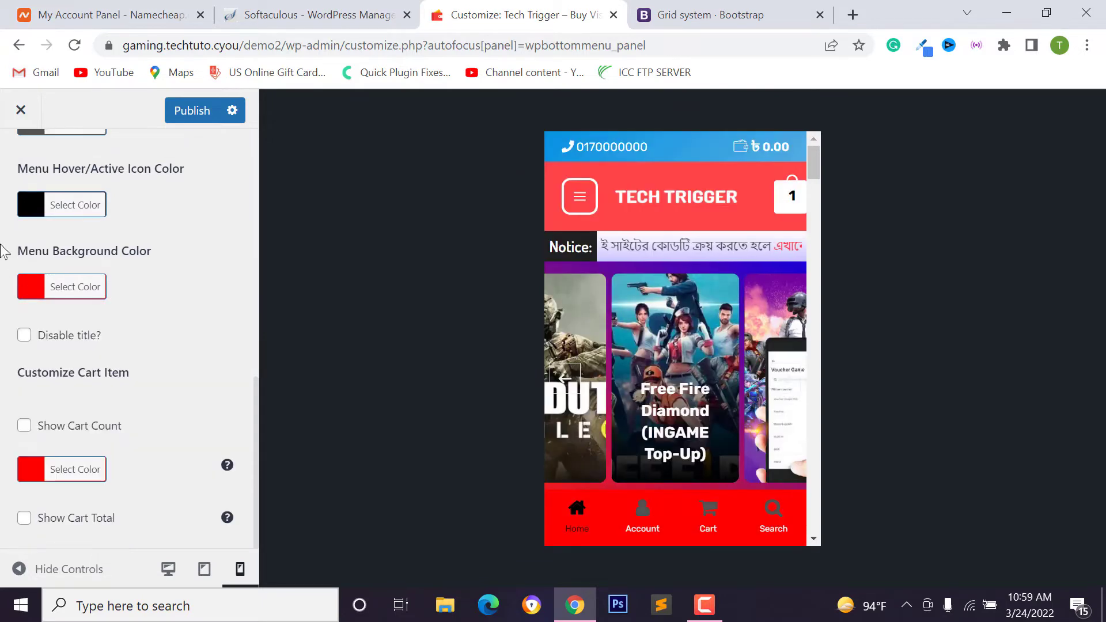
- Make both the menu icon colour and the hover/active icon colour white
scroll(43, 283, "up", 5)
scroll(42, 284, "up", 1)
scroll(35, 305, "down", 2)
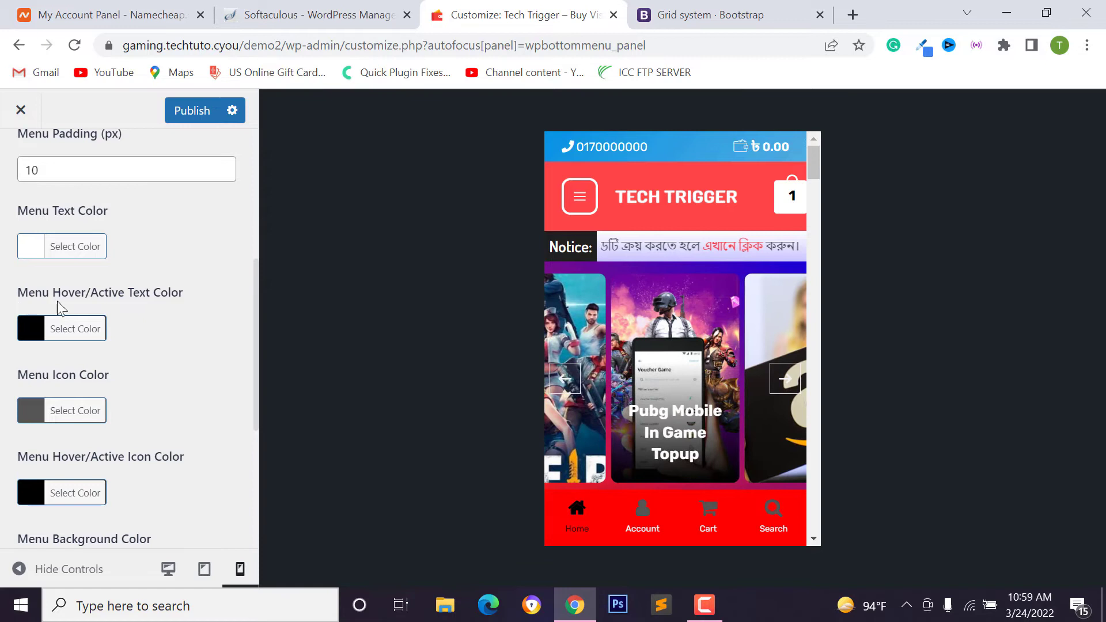
scroll(23, 328, "down", 1)
left_click(29, 353)
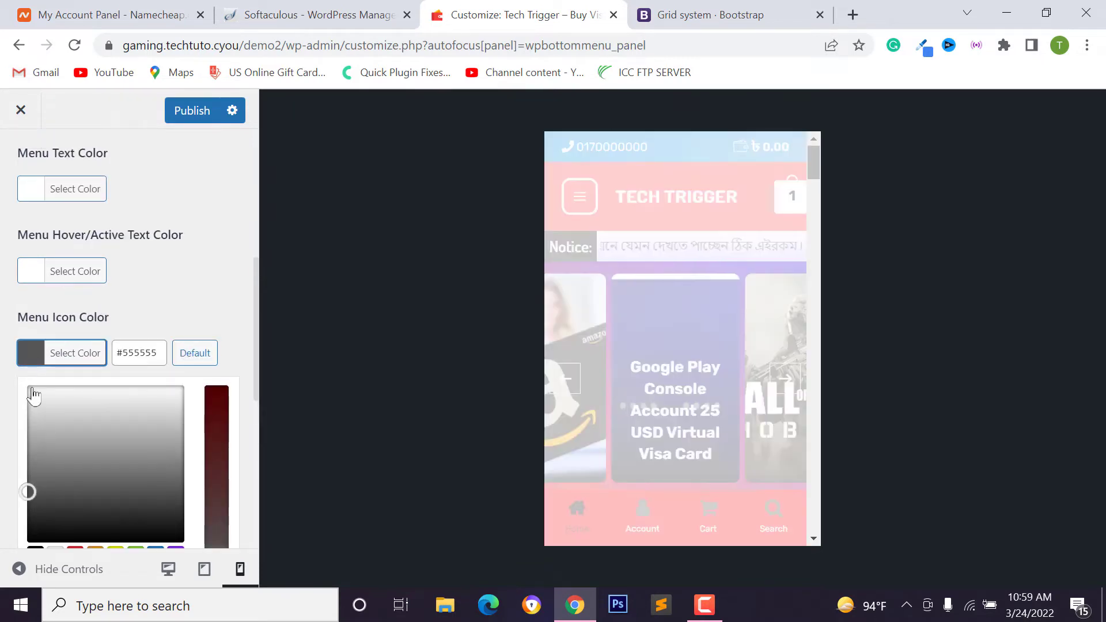
left_click(40, 413)
left_click_drag(41, 413, 20, 378)
left_click(74, 353)
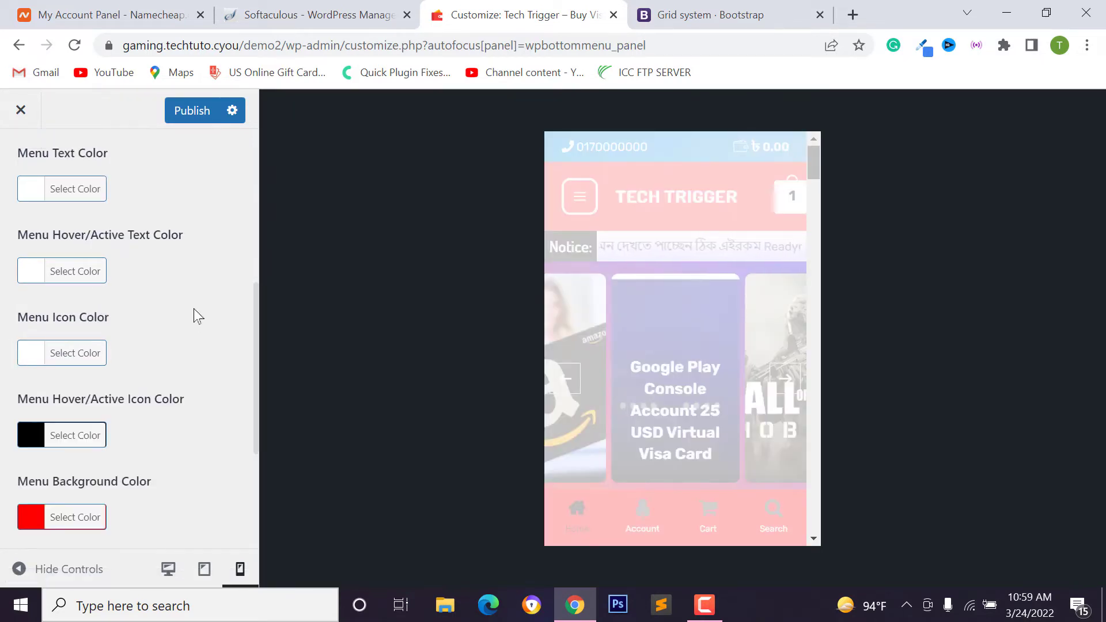
left_click(50, 438)
left_click_drag(49, 474, 48, 441)
left_click(47, 440)
- Turn on Show Cart Count with a white count colour, then return to the sections list
scroll(21, 365, "down", 4)
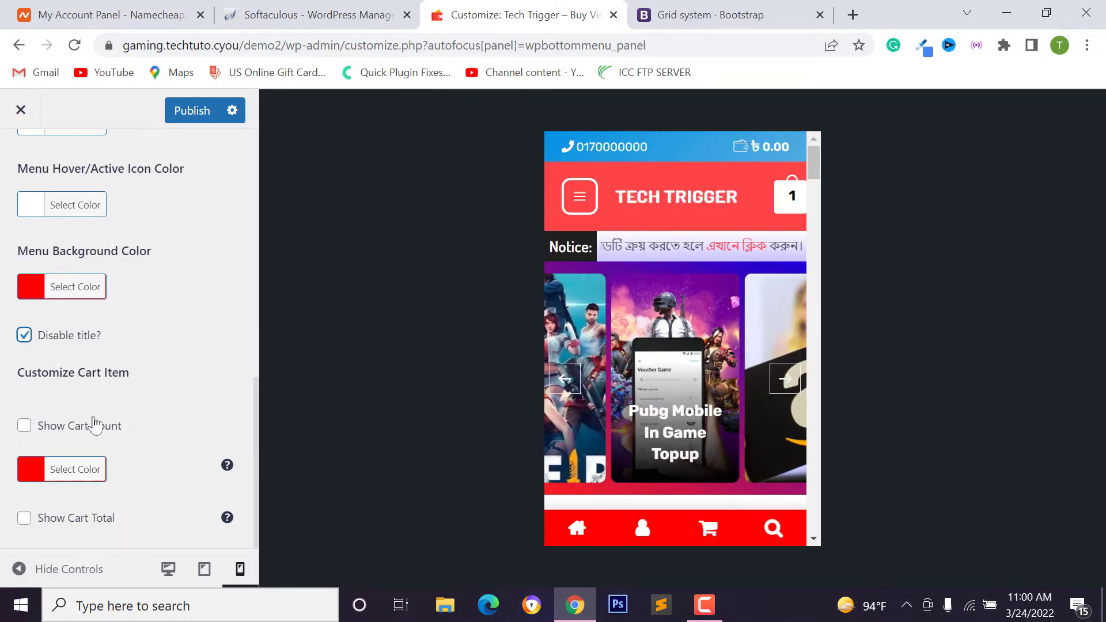
left_click(24, 428)
left_click(29, 469)
scroll(75, 507, "down", 3)
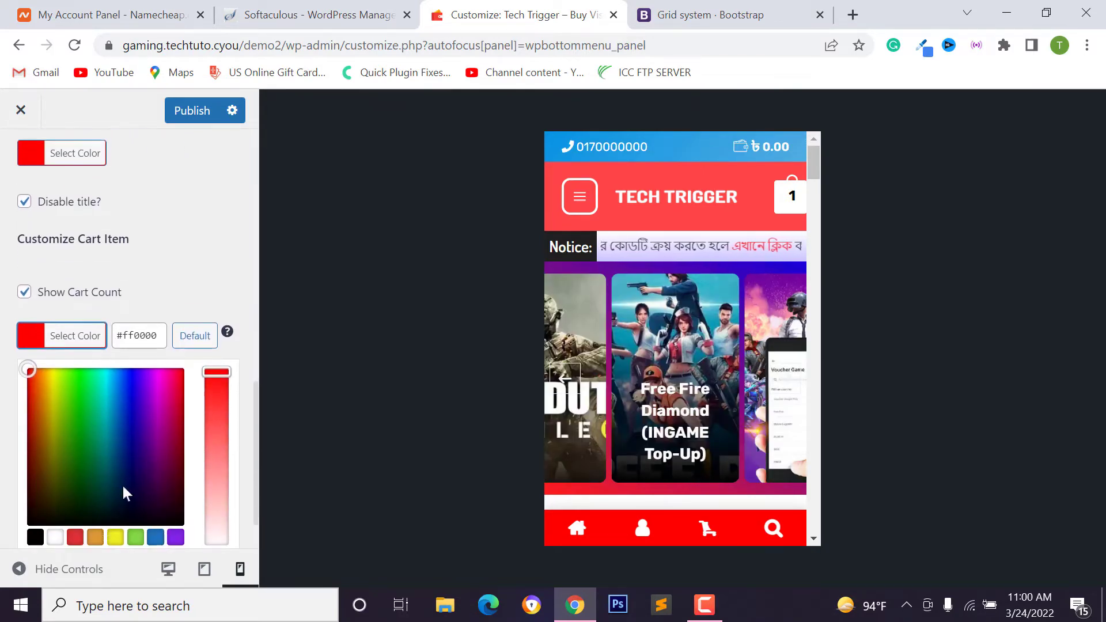
left_click(55, 527)
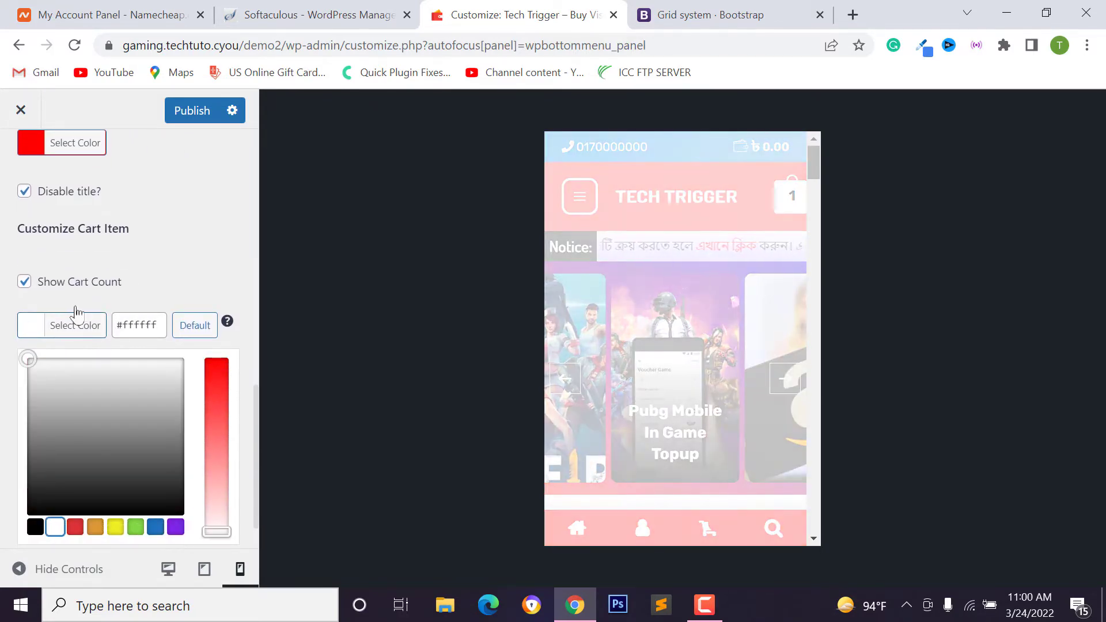
scroll(151, 438, "up", 10)
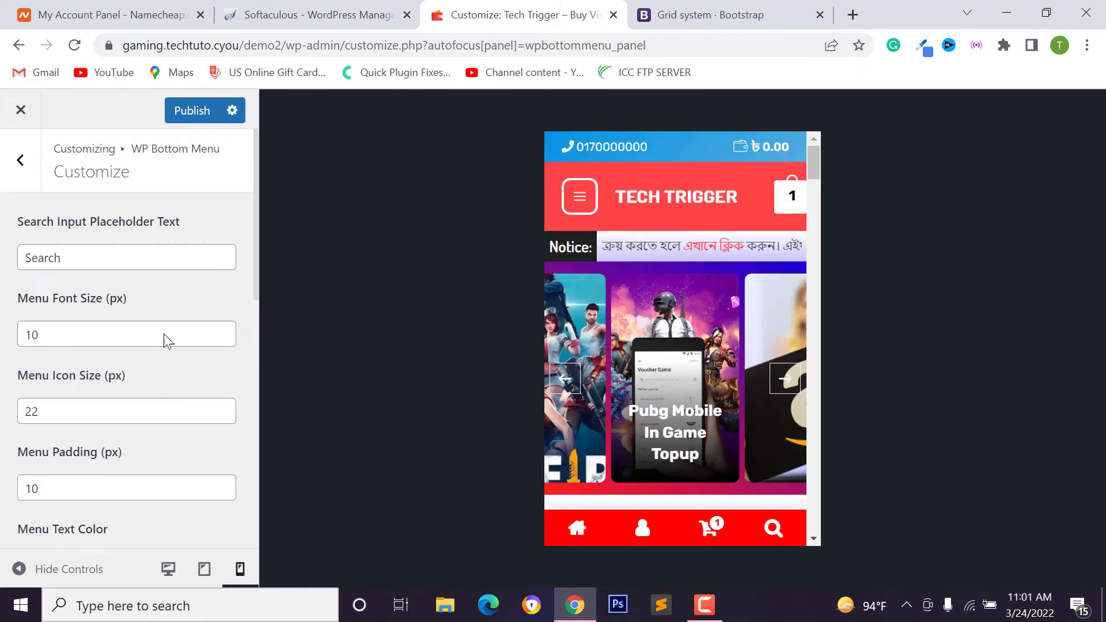
left_click(33, 180)
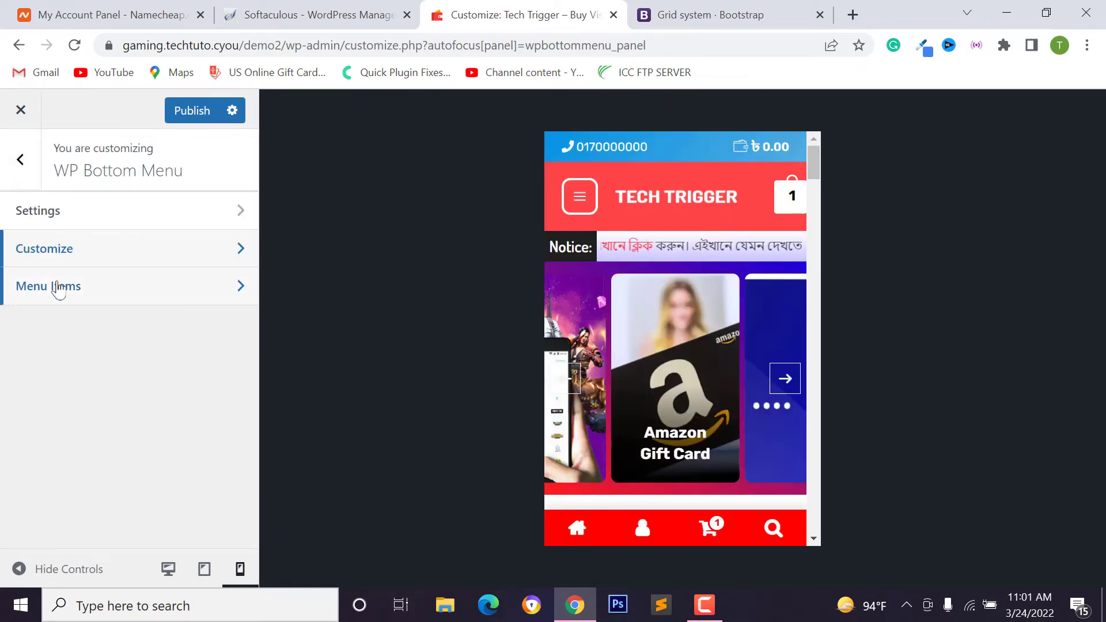
- Open Menu Items, inspect the first item's fields, and add a fifth menu item
left_click(91, 292)
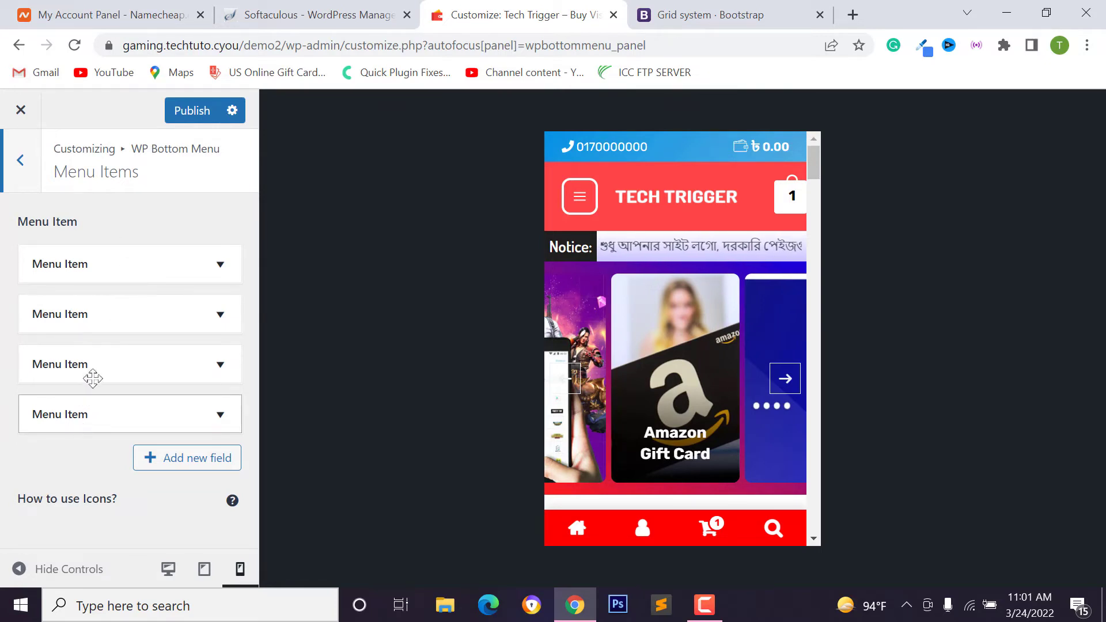
left_click(181, 264)
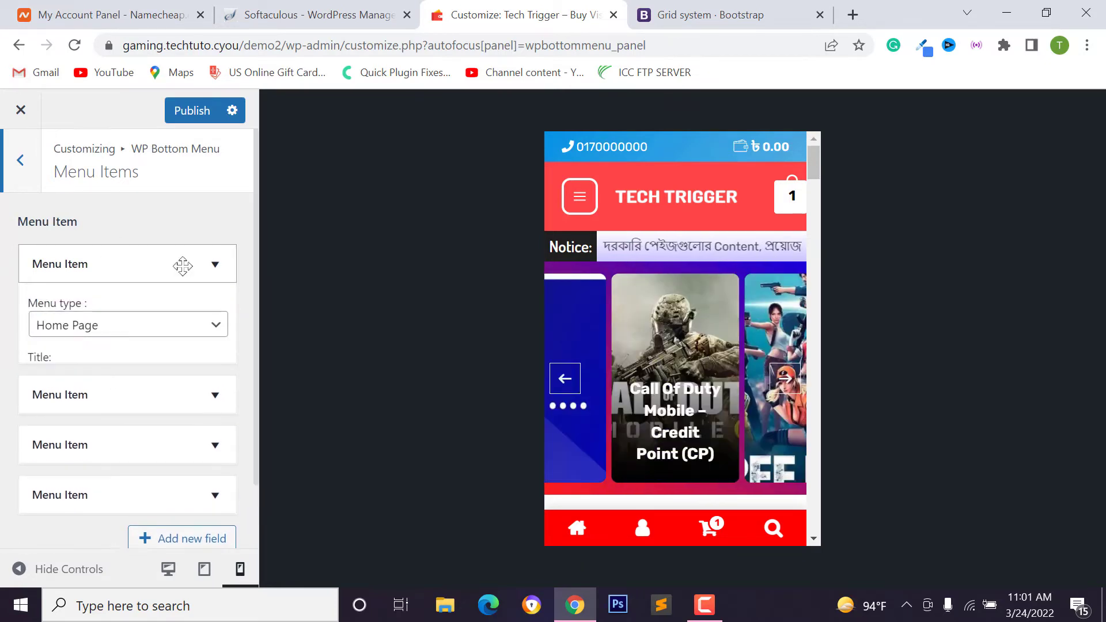
left_click(158, 263)
left_click(159, 263)
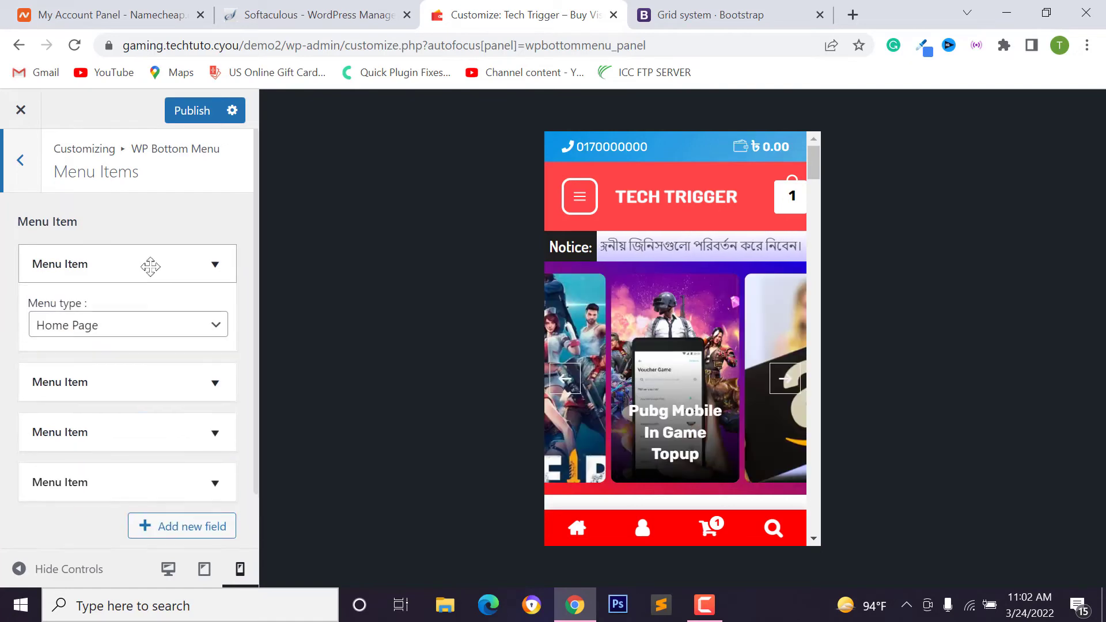
scroll(84, 340, "down", 1)
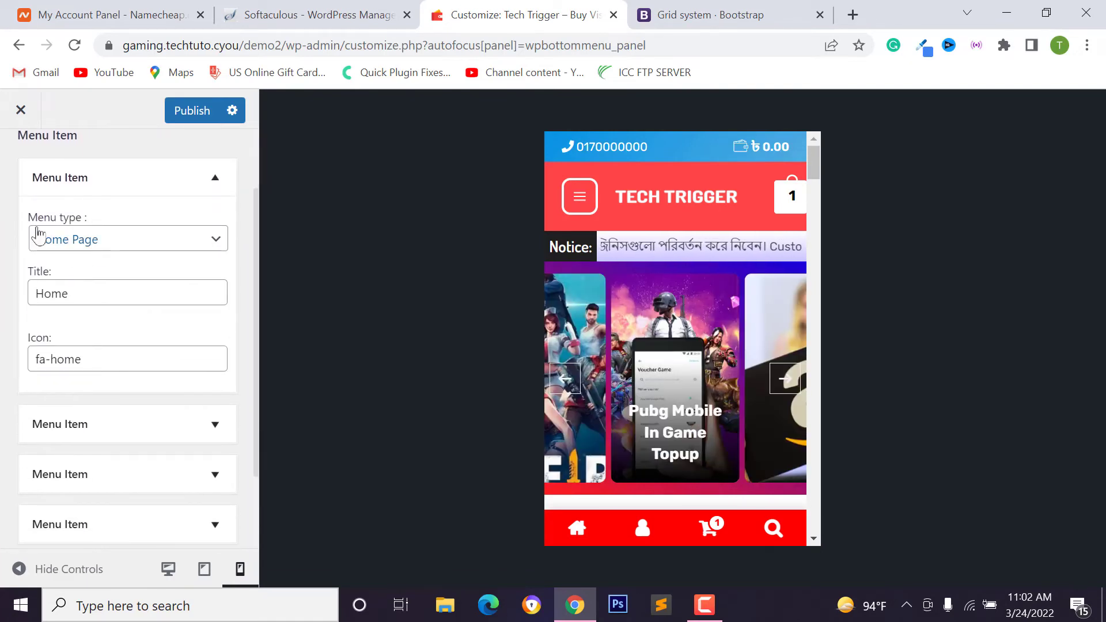
left_click(150, 184)
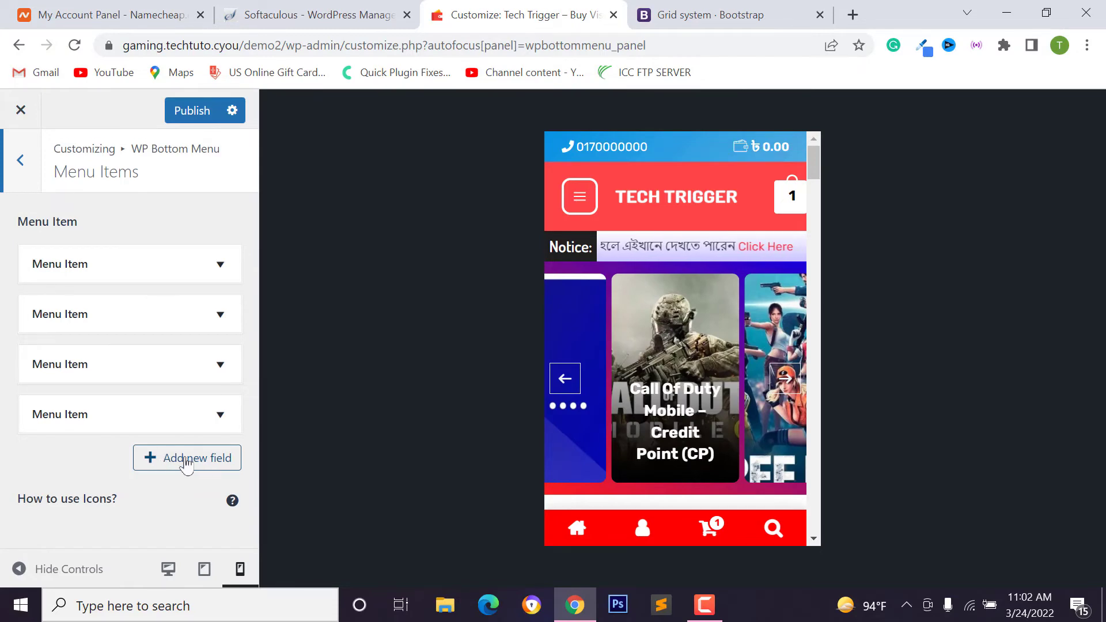
left_click(175, 459)
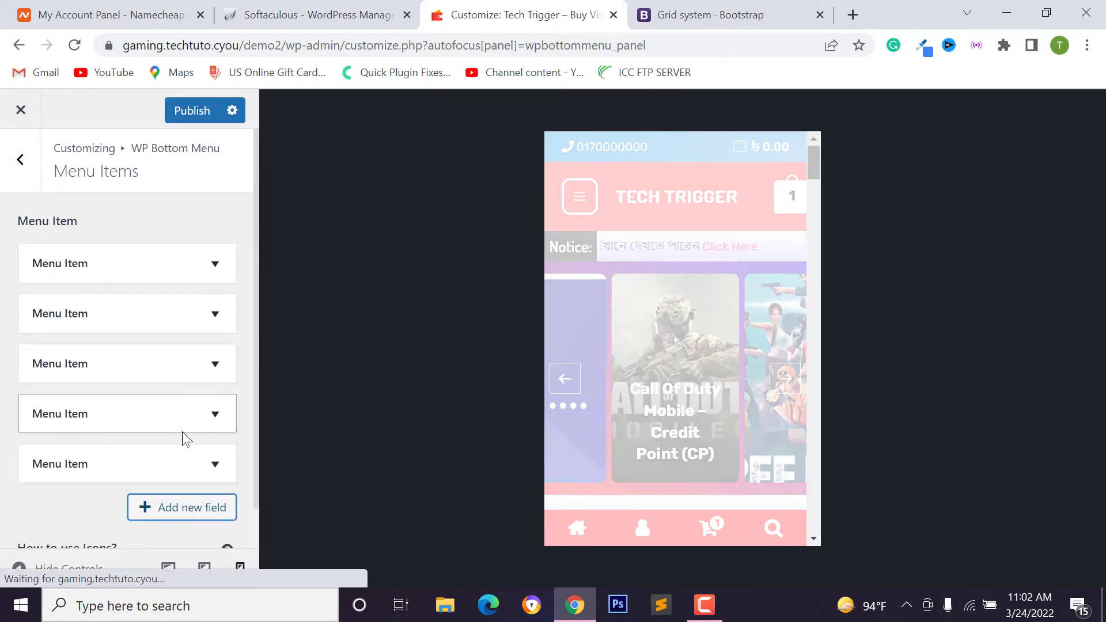
- Make the new item a Custom type titled 'Whatsapp' with the fa-whatsapp icon
scroll(167, 441, "down", 1)
left_click(153, 437)
left_click(115, 337)
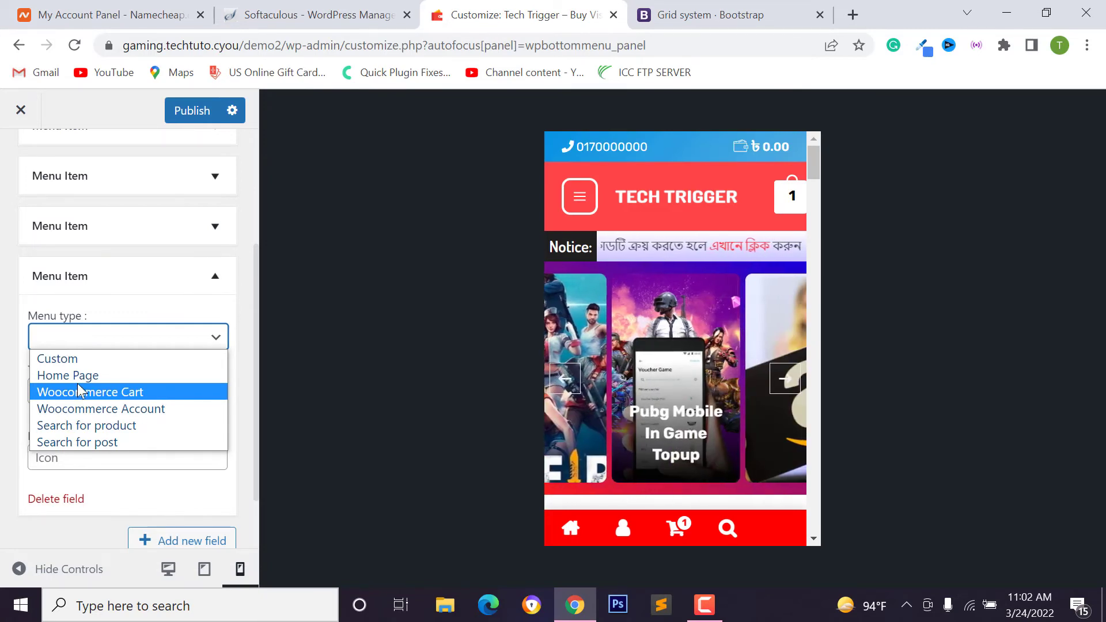
left_click(153, 348)
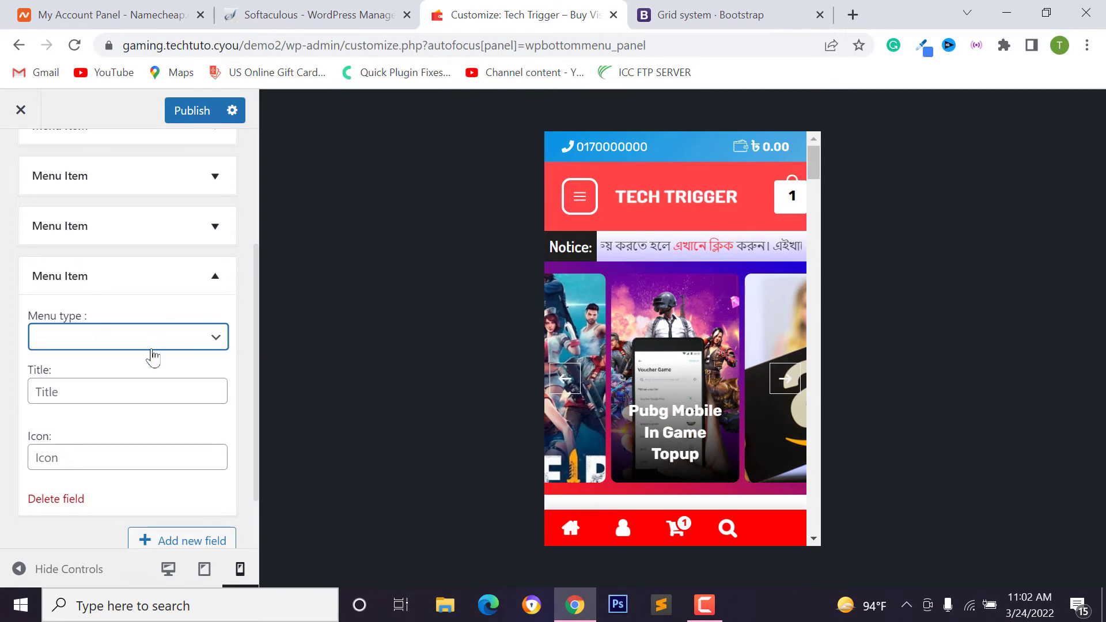
left_click(207, 338)
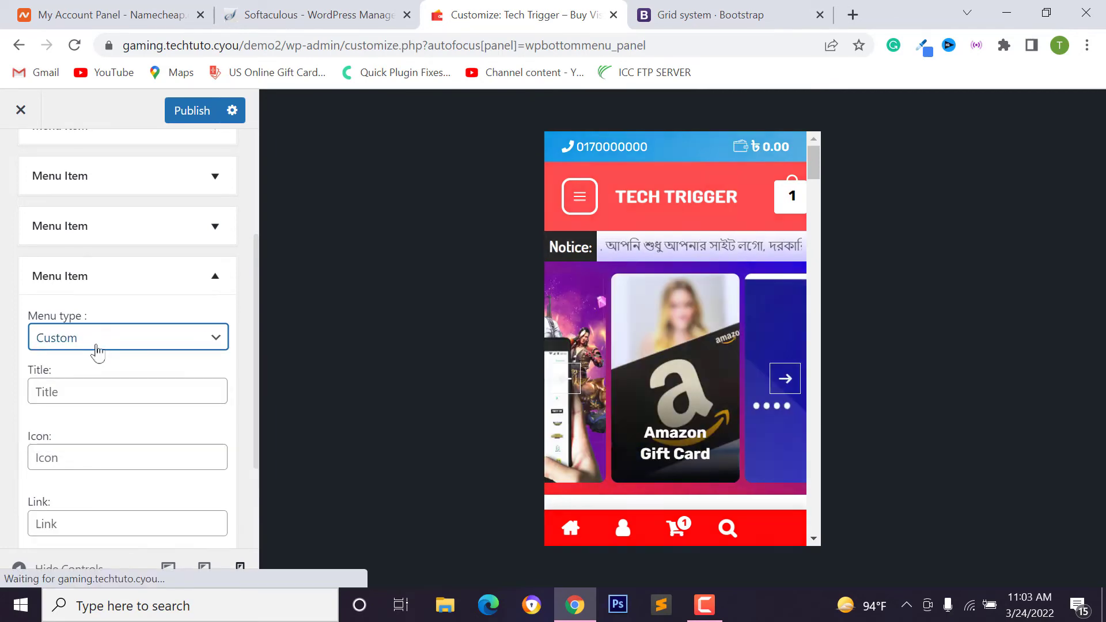
left_click(71, 393)
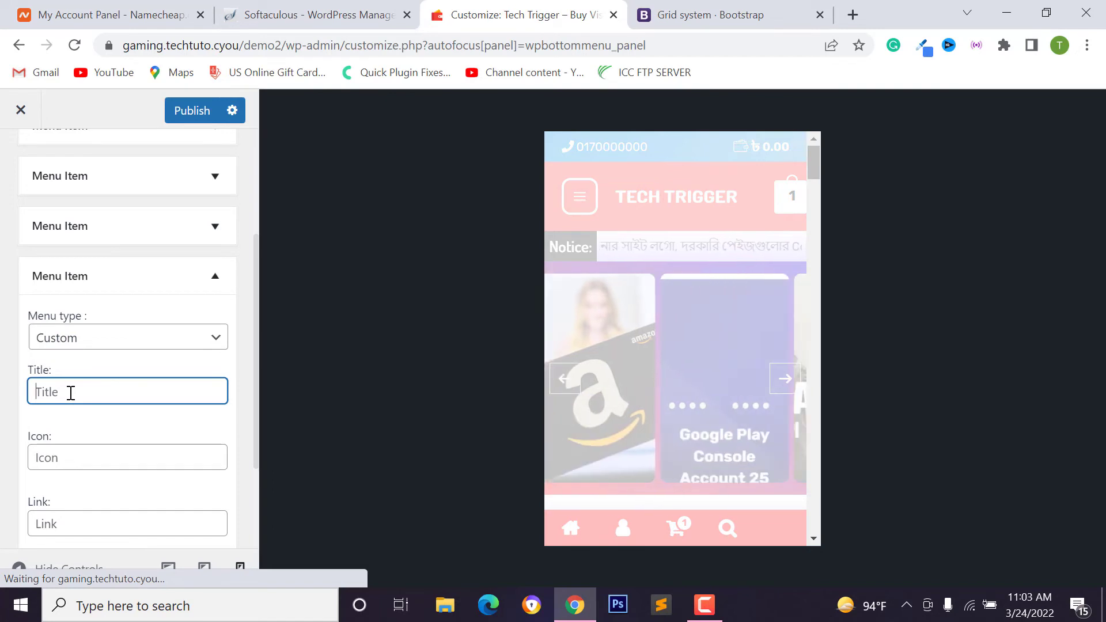
type("Whatsapp")
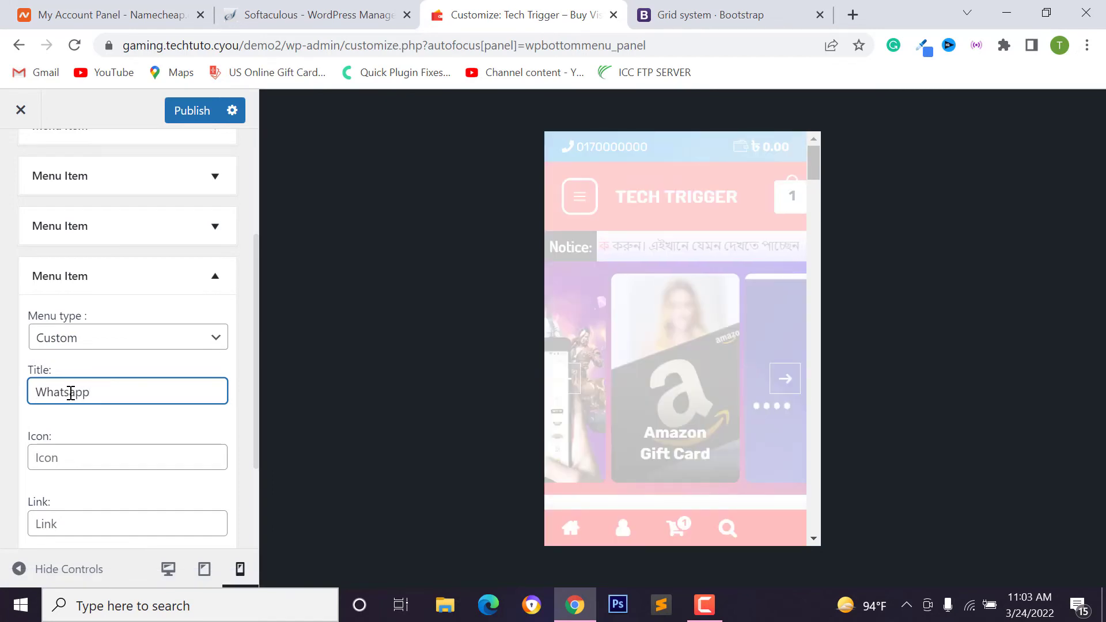
left_click(67, 458)
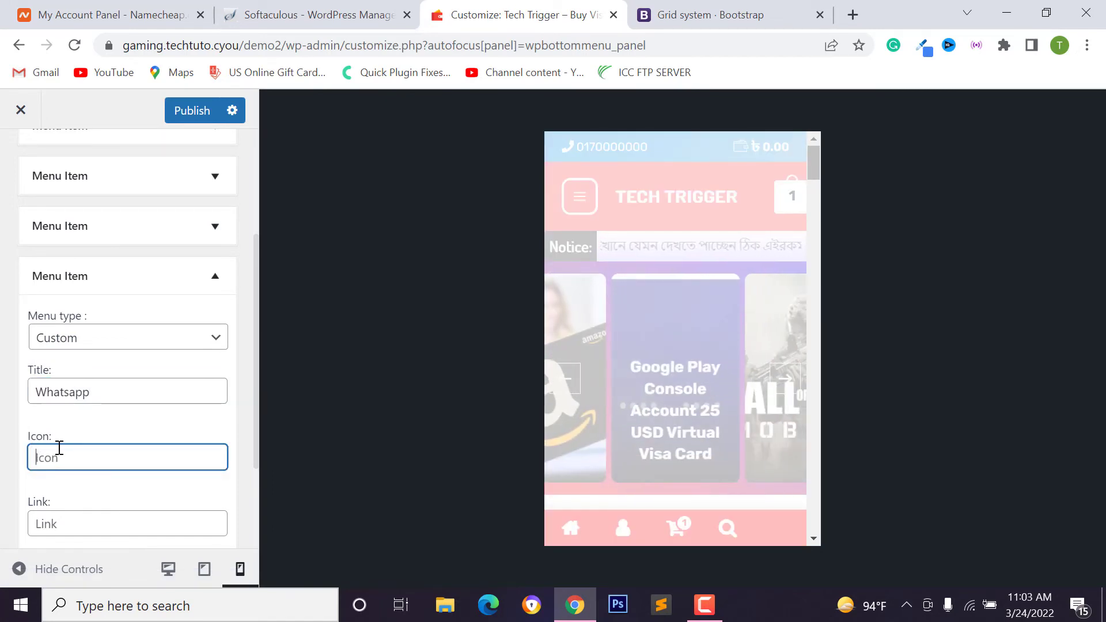
type("fa-whatsapp")
scroll(79, 504, "down", 2)
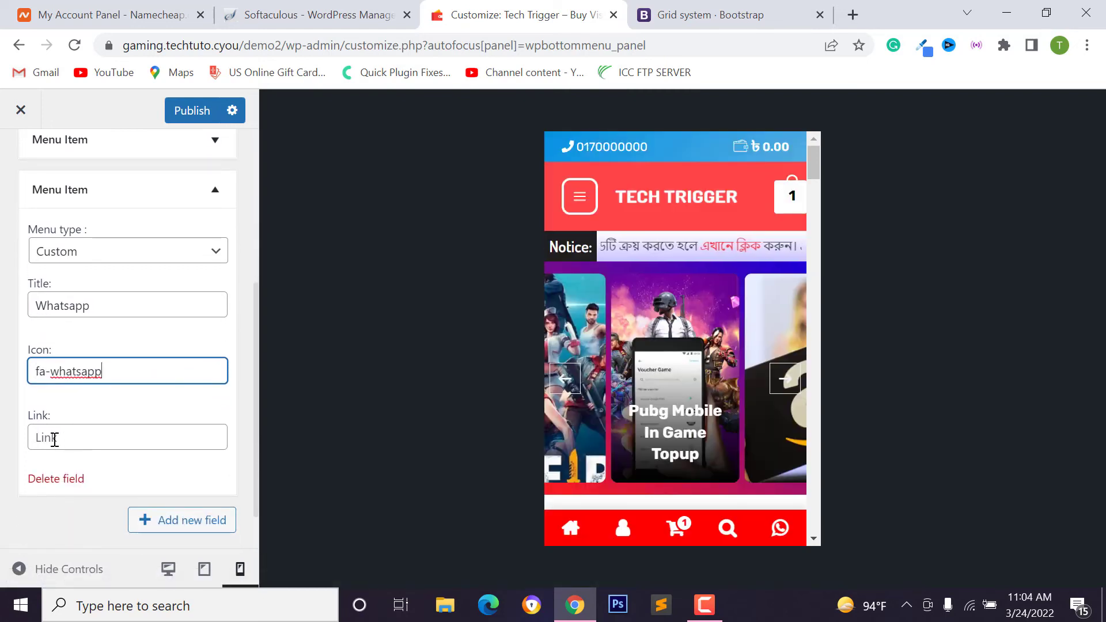
- Copy the WhatsApp chat link from Chrome's address bar for the item's link
left_click(55, 438)
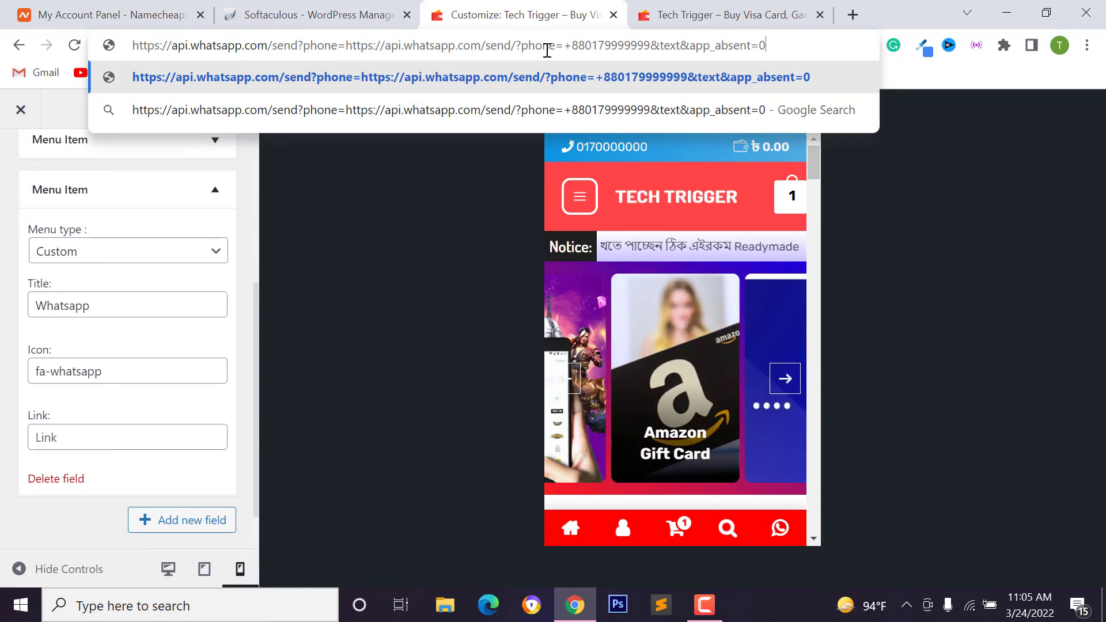
left_click_drag(651, 46, 585, 47)
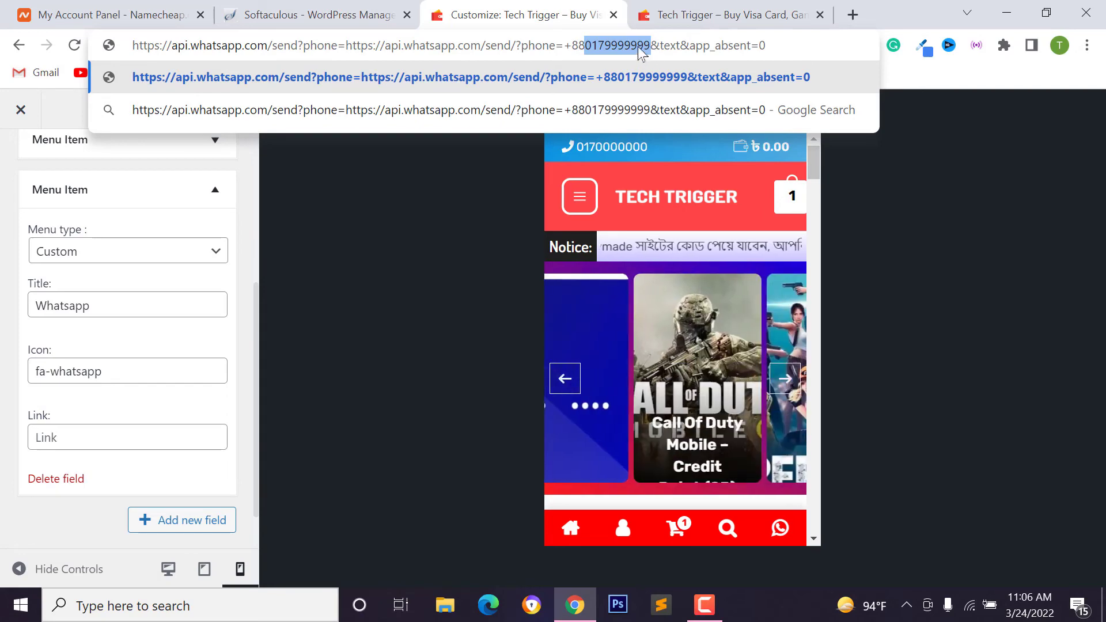
key("Escape")
right_click(203, 46)
left_click(243, 142)
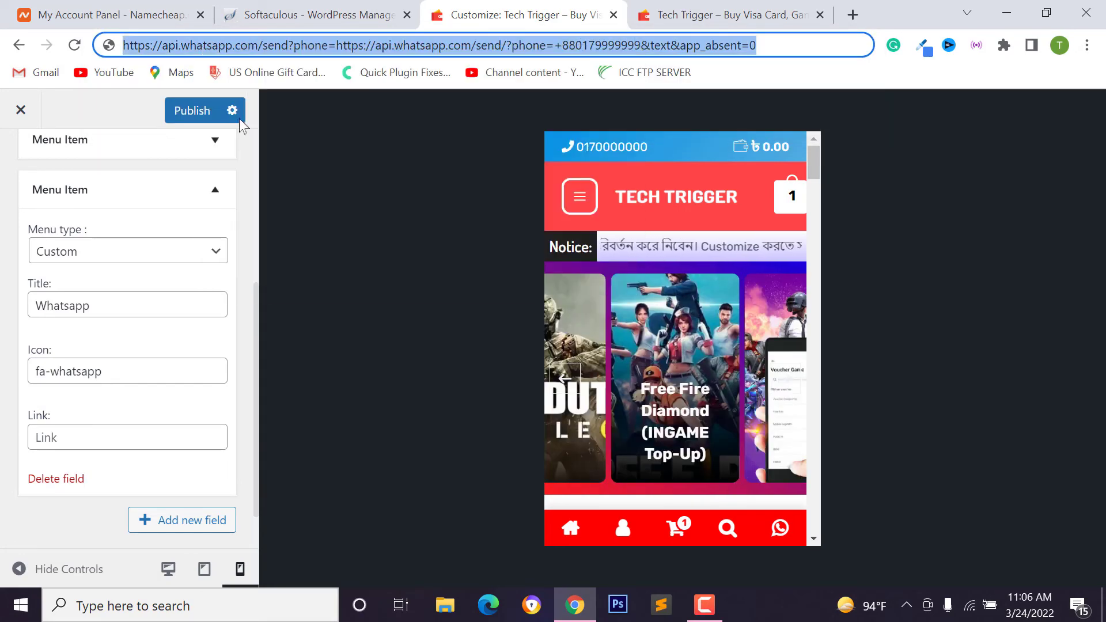
- Move the Whatsapp item to second place after Home and publish the changes
left_click(88, 447)
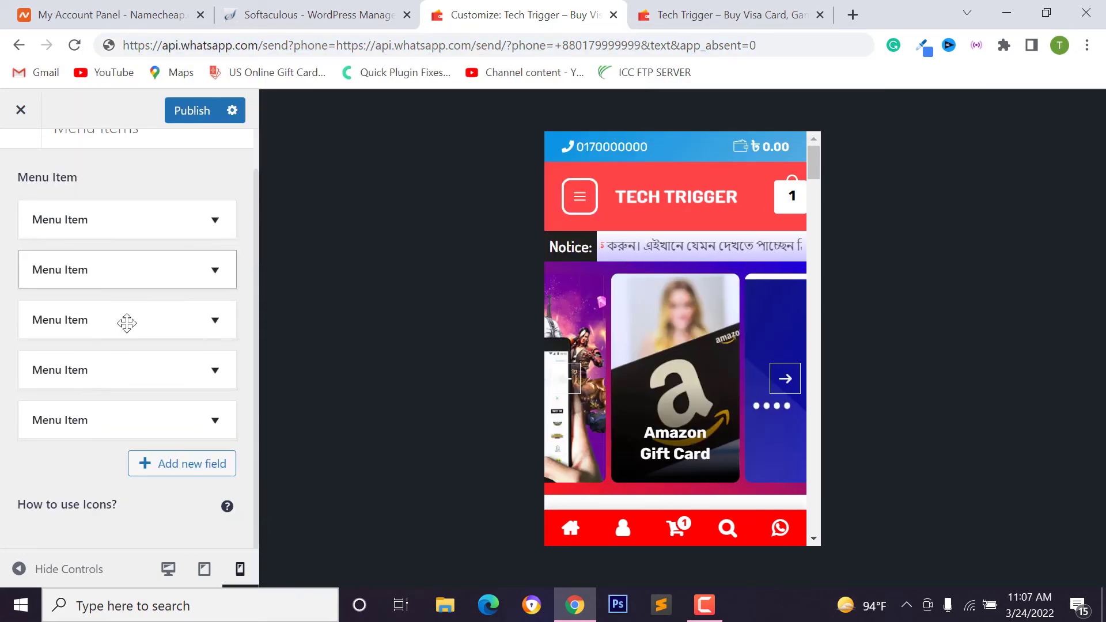
left_click_drag(137, 414, 115, 311)
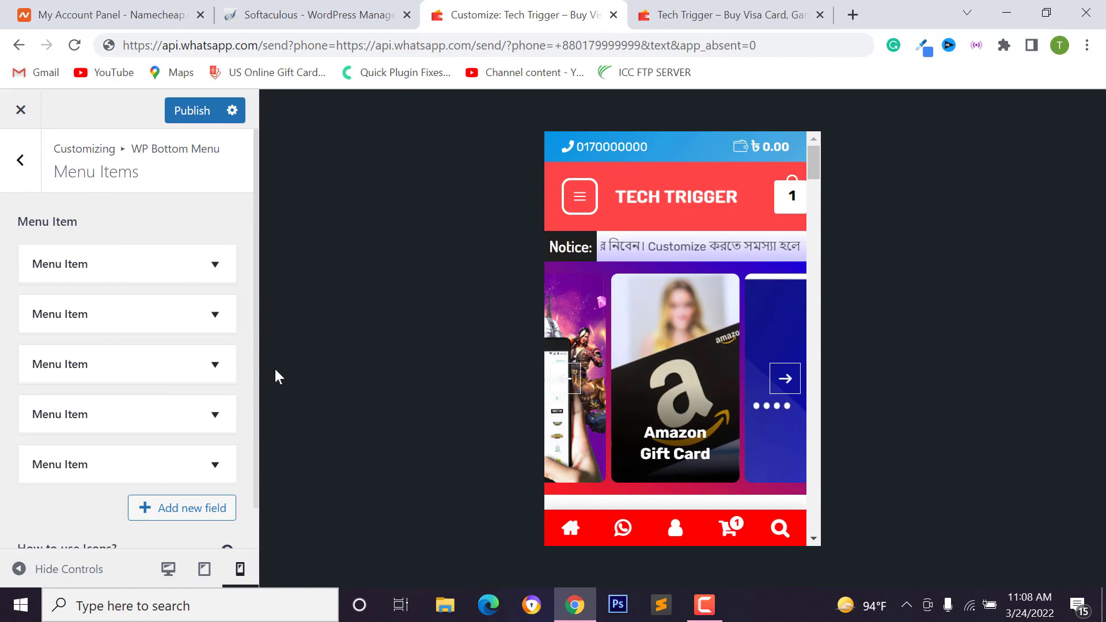
left_click(190, 117)
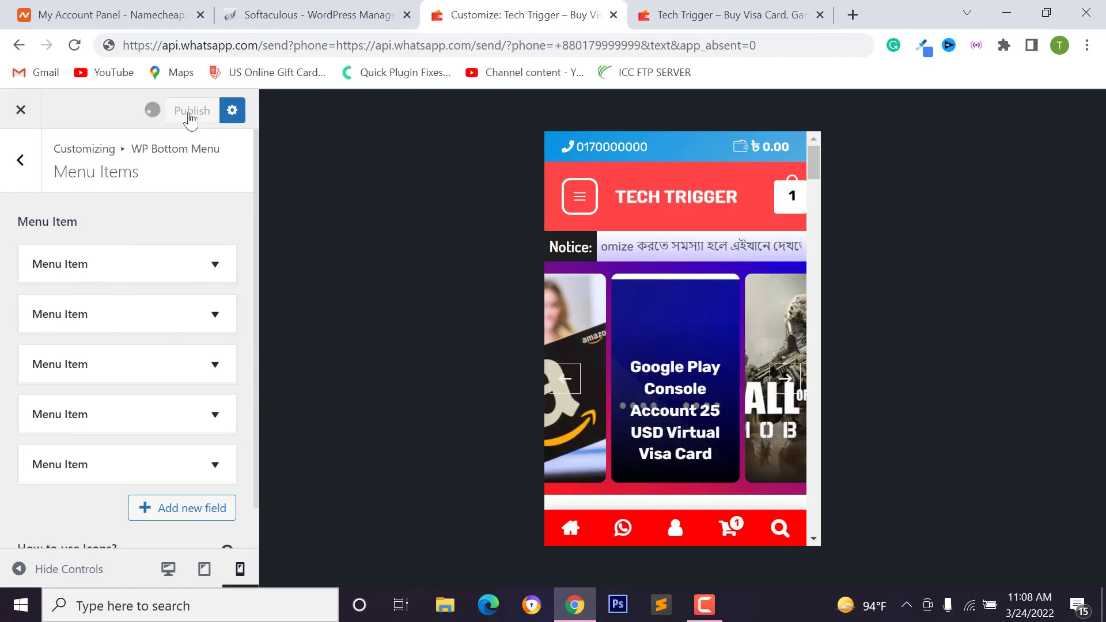